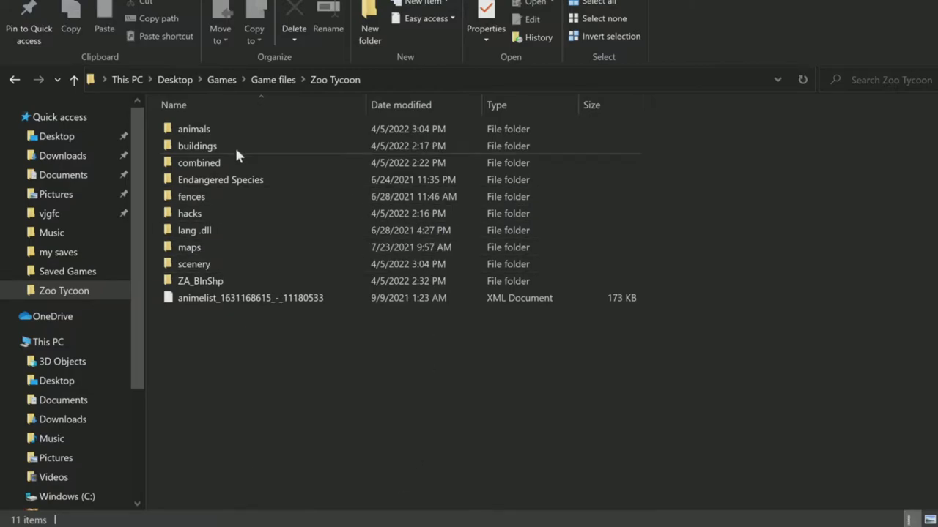
# Look through the mod files in the animals folder, including its Hawkeye Penguins subfolder, and return to the Zoo Tycoon folder.
pyautogui.doubleClick(198, 136)
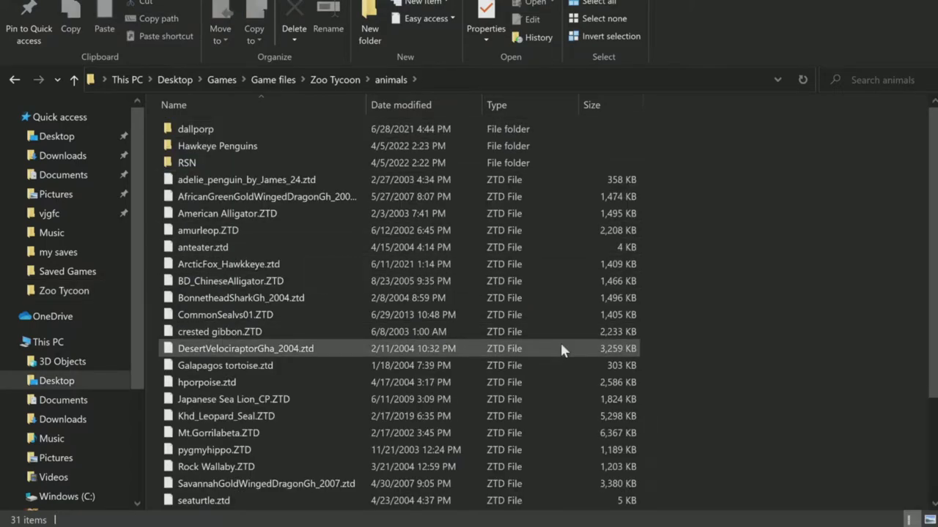
pyautogui.scroll(-3, 562, 343)
pyautogui.scroll(3, 565, 342)
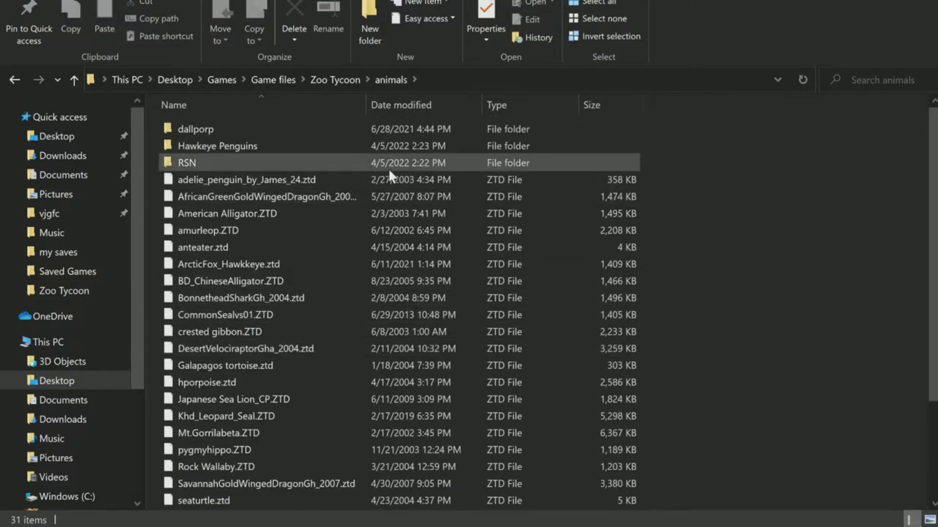
pyautogui.doubleClick(260, 146)
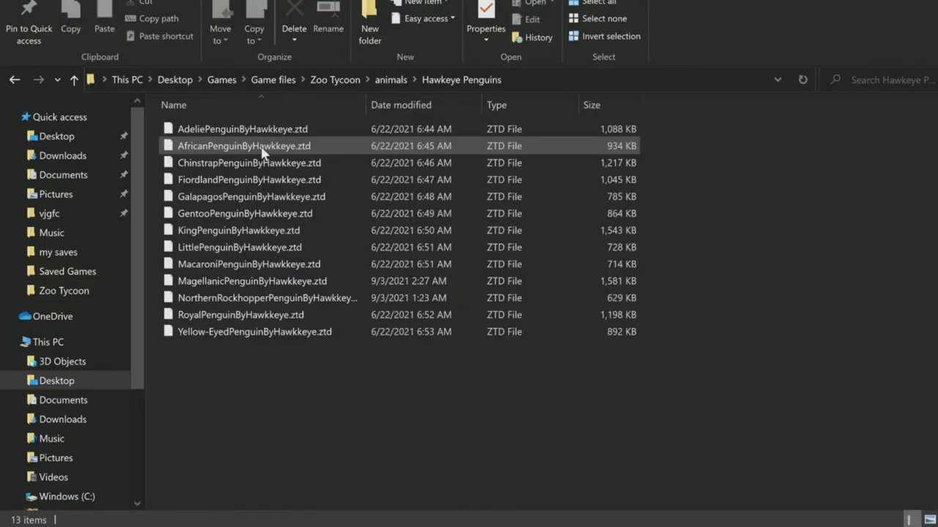
pyautogui.click(13, 86)
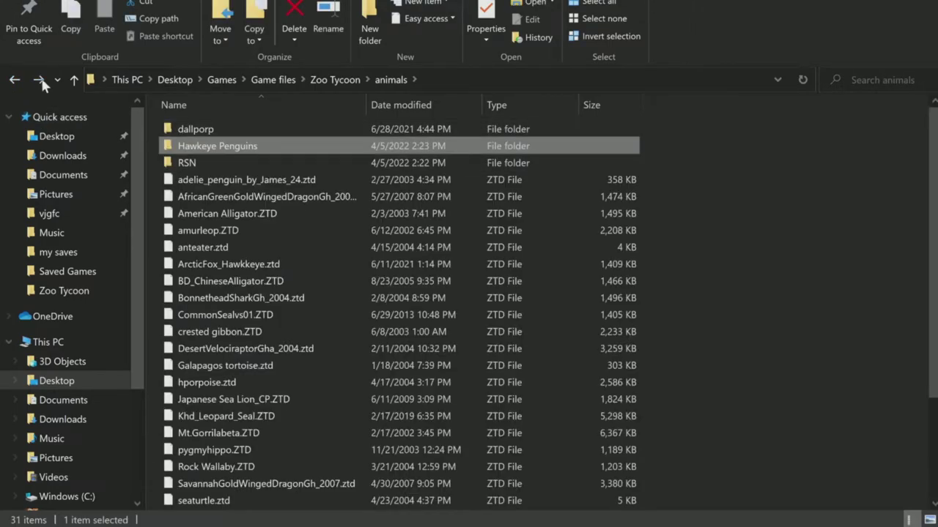
pyautogui.scroll(-3, 508, 315)
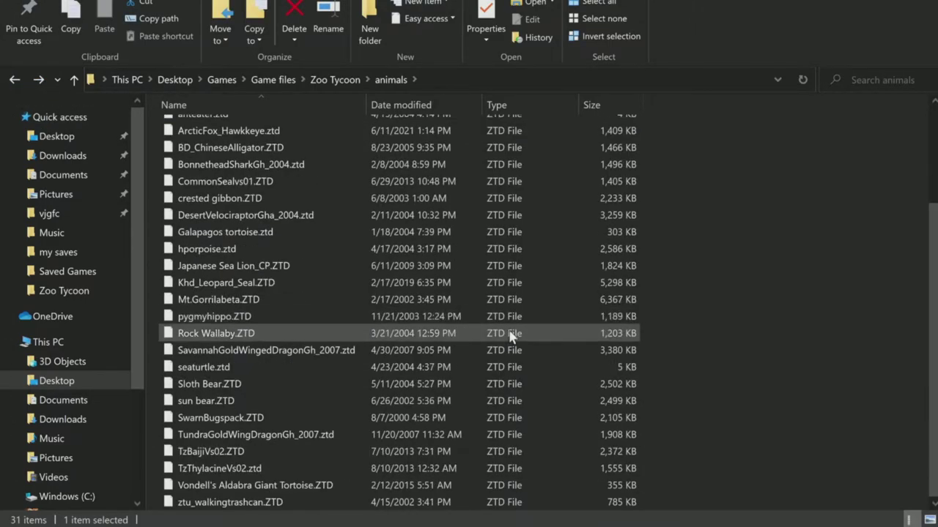
pyautogui.scroll(3, 732, 349)
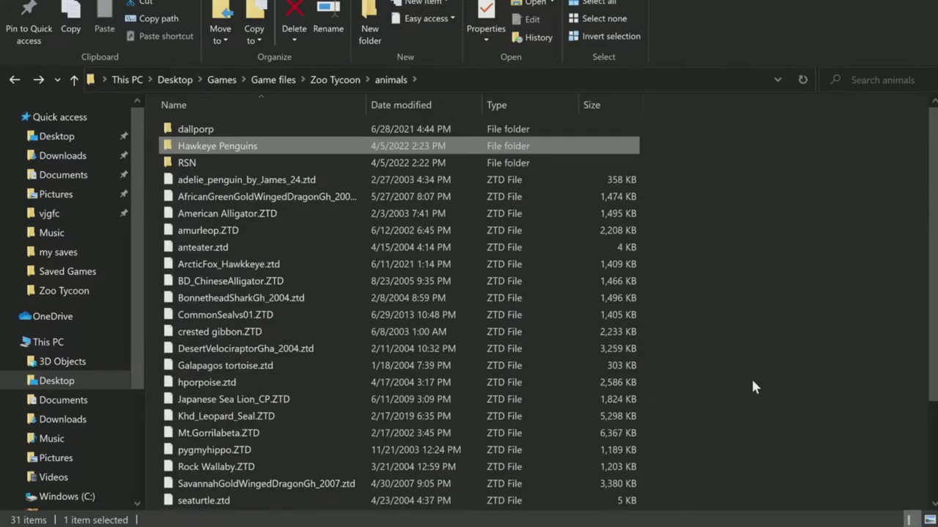
pyautogui.click(14, 79)
# Examine the buildings folder's Brick buildings, Dive & Delve, shelter annexes and terrariums subfolders, and return to the Zoo Tycoon folder.
pyautogui.doubleClick(219, 146)
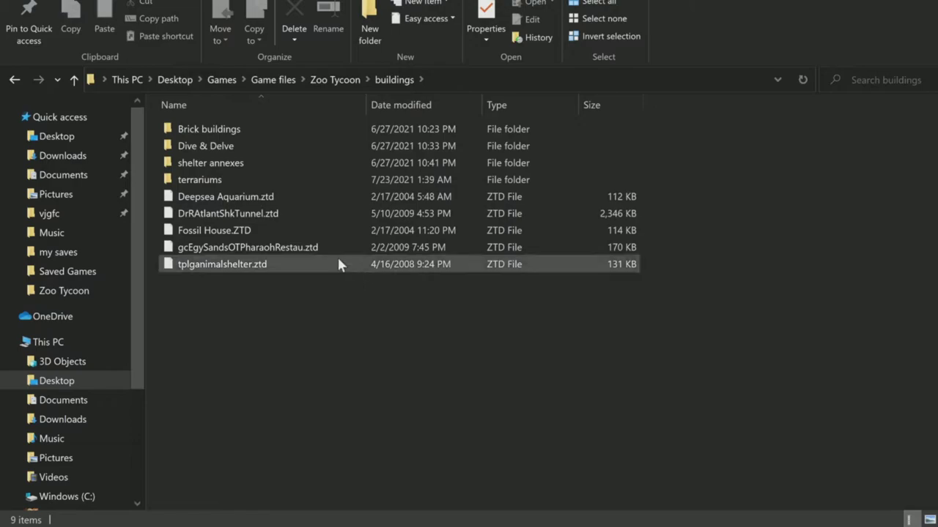
pyautogui.doubleClick(194, 132)
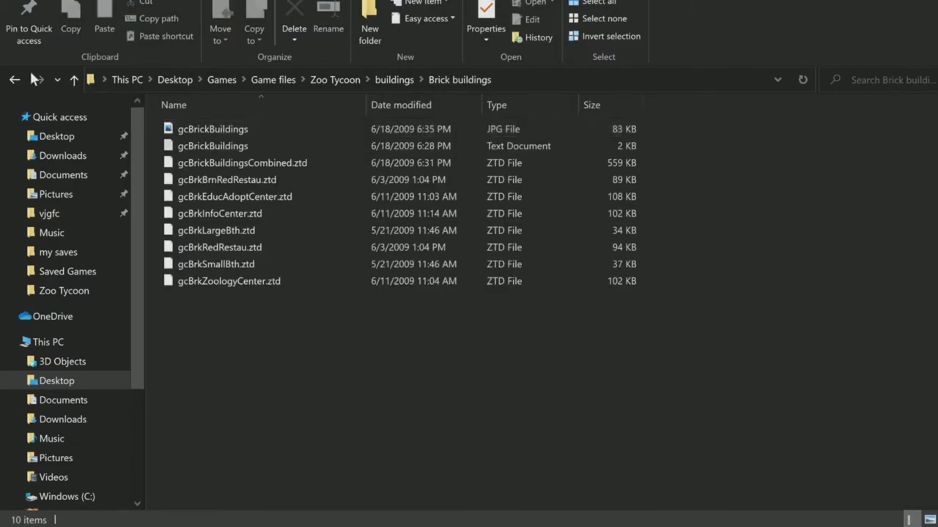
pyautogui.click(13, 79)
pyautogui.doubleClick(205, 146)
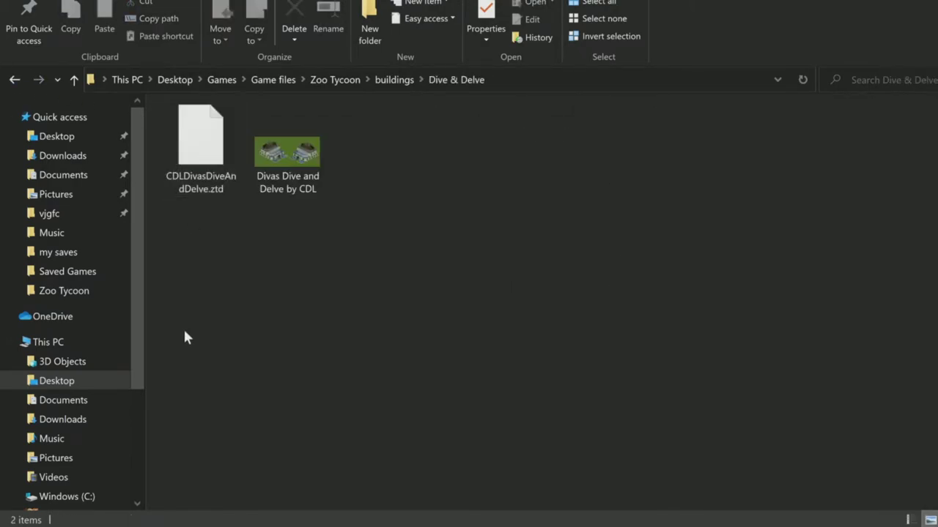
pyautogui.click(13, 81)
pyautogui.doubleClick(220, 163)
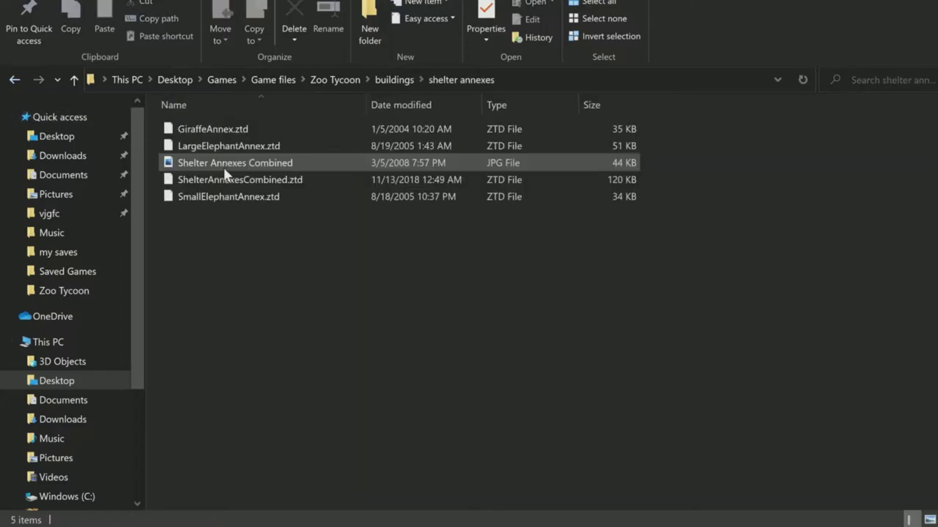
pyautogui.click(13, 79)
pyautogui.doubleClick(235, 179)
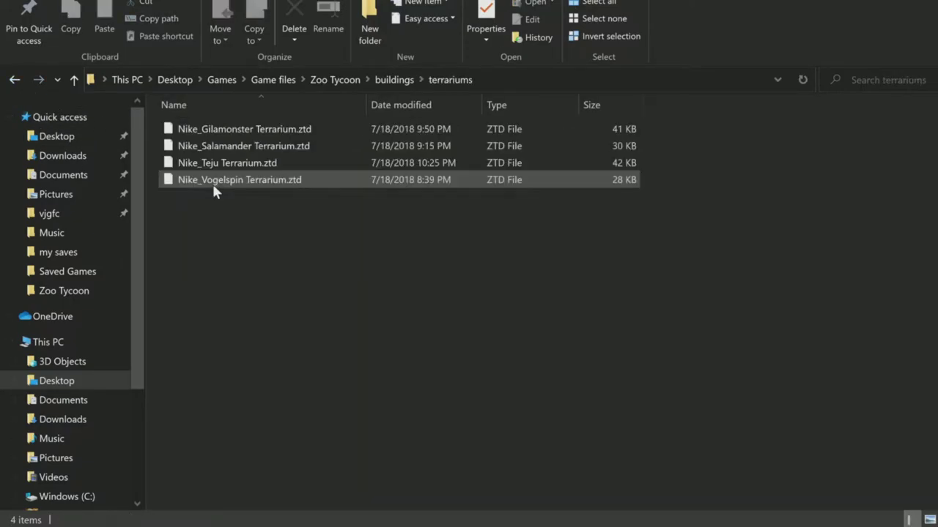
pyautogui.click(8, 80)
pyautogui.click(9, 80)
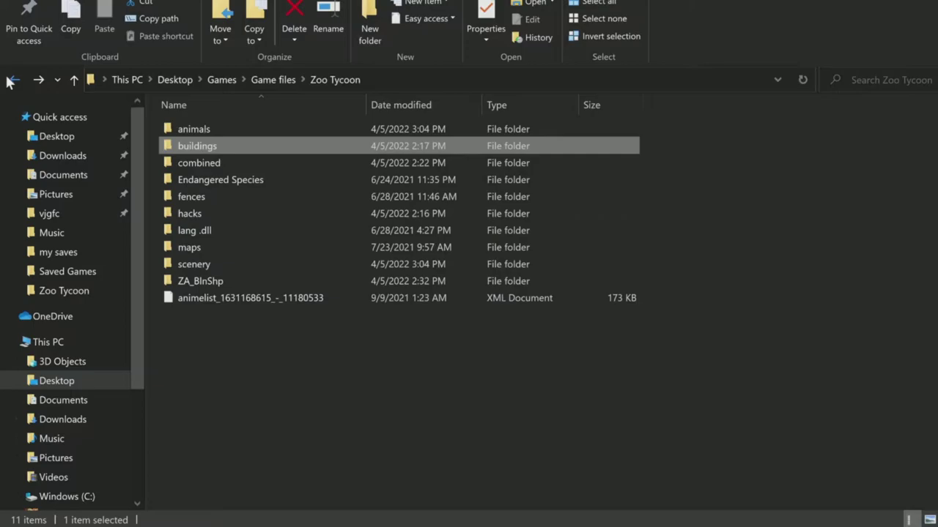
# View the penguin file in the combined folder and the individual penguin files in the animals folder's Hawkeye Penguins subfolder.
pyautogui.doubleClick(192, 162)
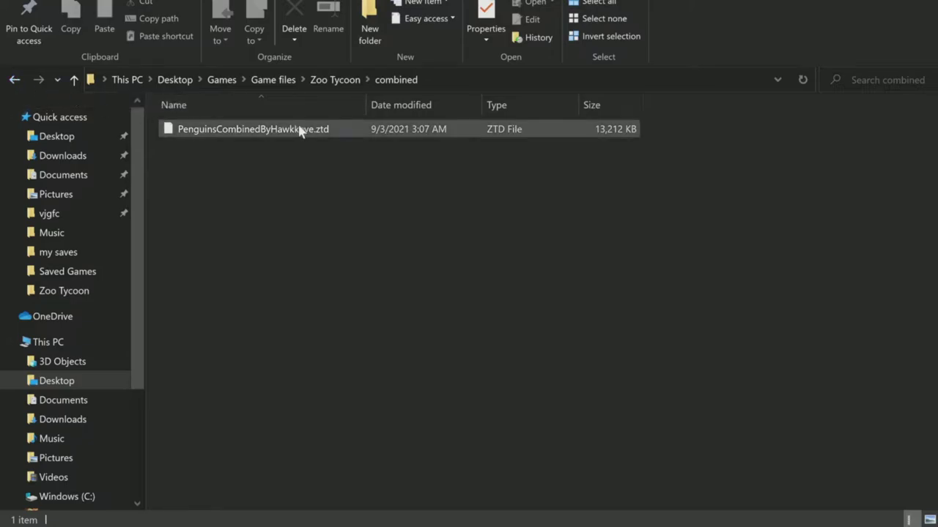
pyautogui.click(17, 83)
pyautogui.click(203, 129)
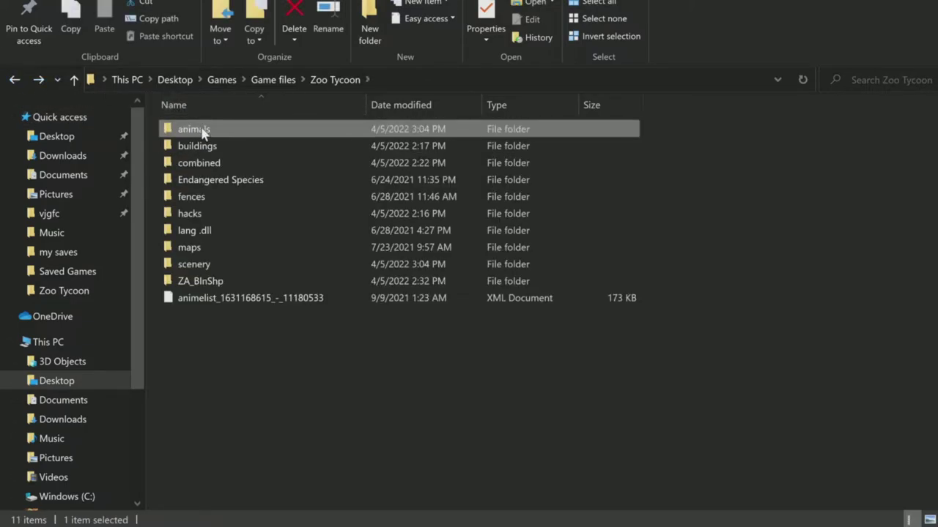
pyautogui.doubleClick(241, 129)
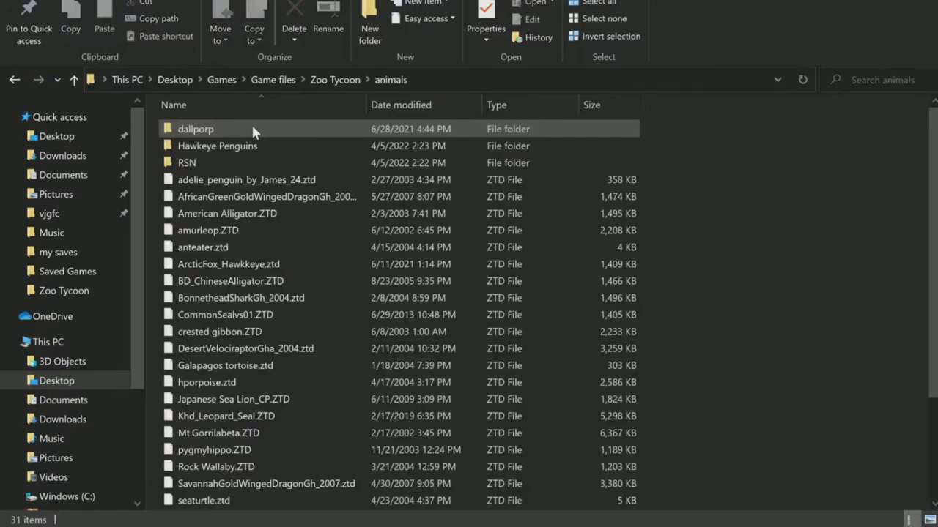
pyautogui.doubleClick(208, 145)
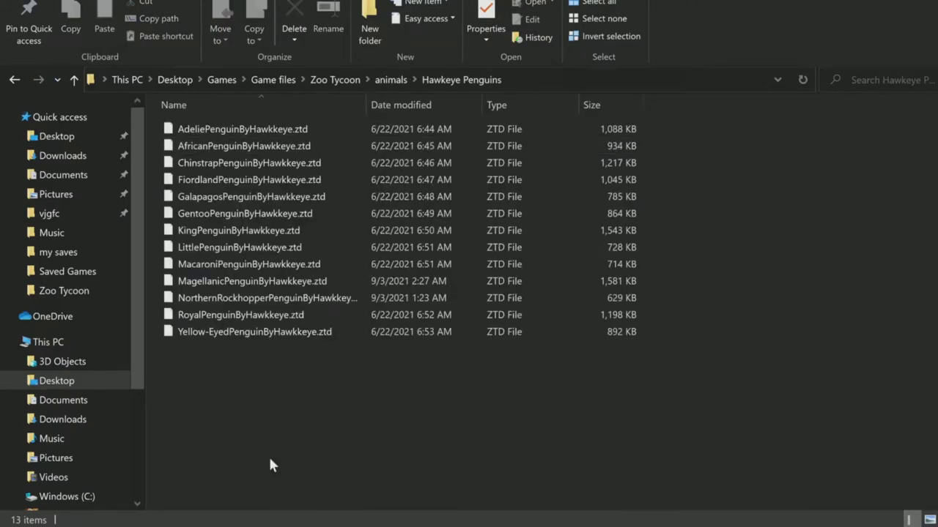
pyautogui.click(15, 79)
pyautogui.click(14, 79)
# Recheck the combined folder, and inspect the Yellow-EyedPenguinByHawkkeye.ztd file in Hawkeye Penguins before returning to the Zoo Tycoon folder.
pyautogui.click(202, 163)
pyautogui.doubleClick(202, 163)
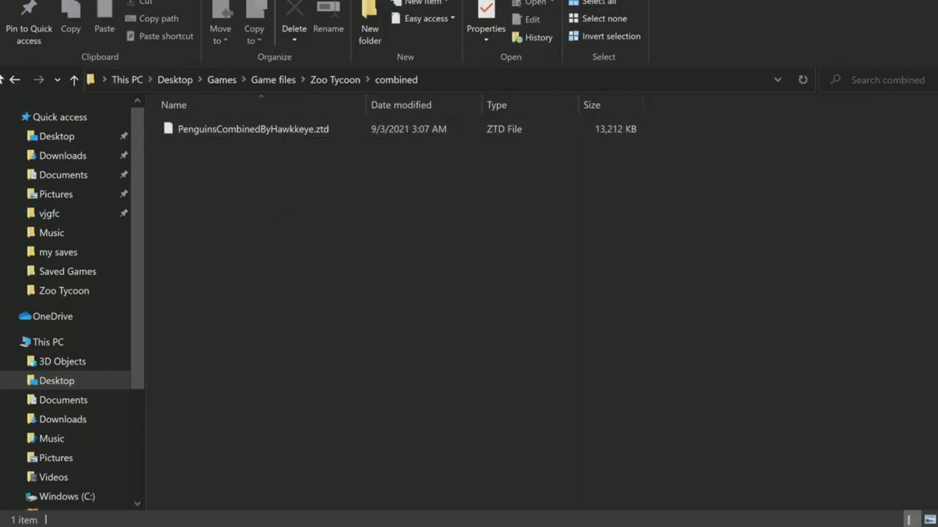
pyautogui.click(15, 79)
pyautogui.doubleClick(268, 129)
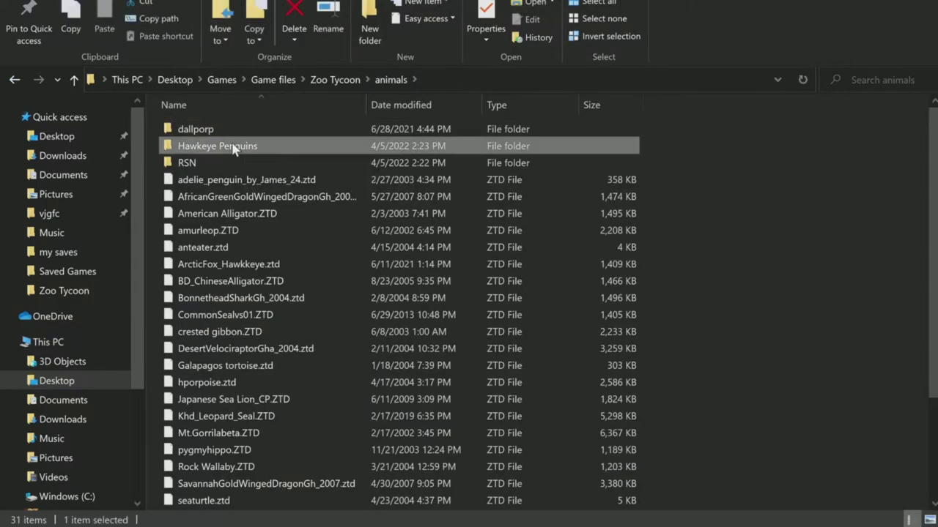
pyautogui.doubleClick(268, 146)
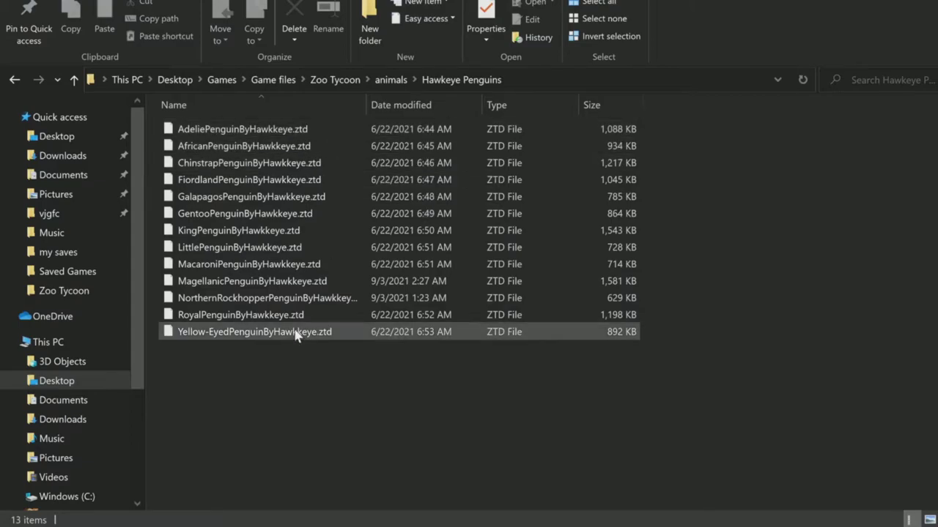
pyautogui.click(413, 336)
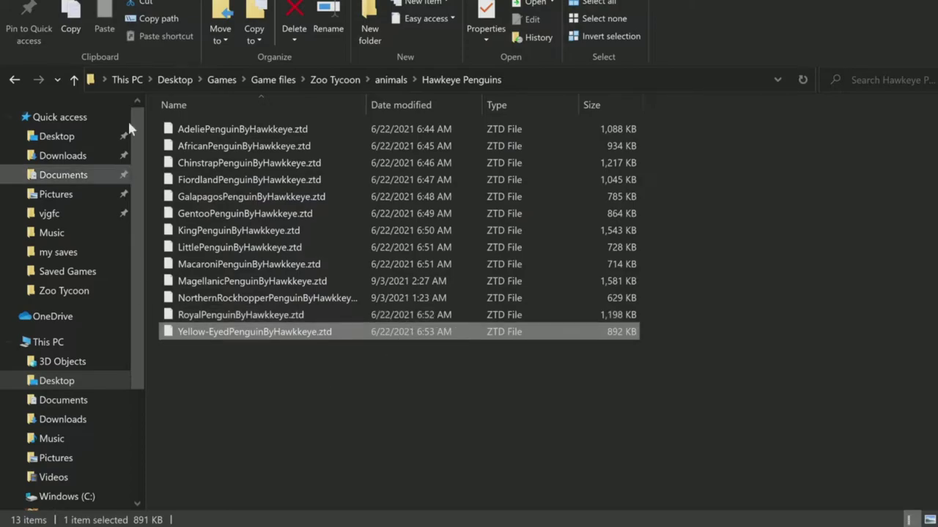
pyautogui.click(24, 79)
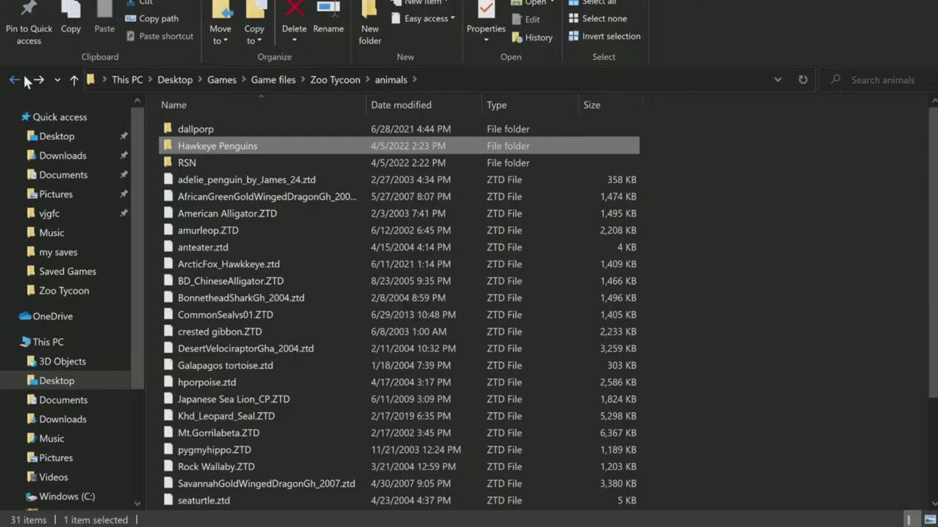
pyautogui.click(13, 79)
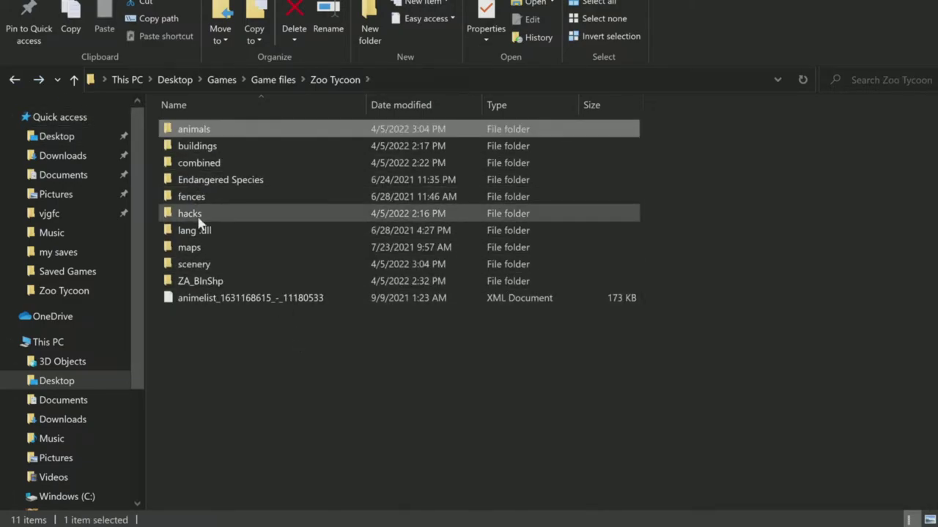
# Check the contents of the buildings, Endangered Species and fences folders, and return to the Zoo Tycoon folder.
pyautogui.doubleClick(222, 142)
pyautogui.click(12, 81)
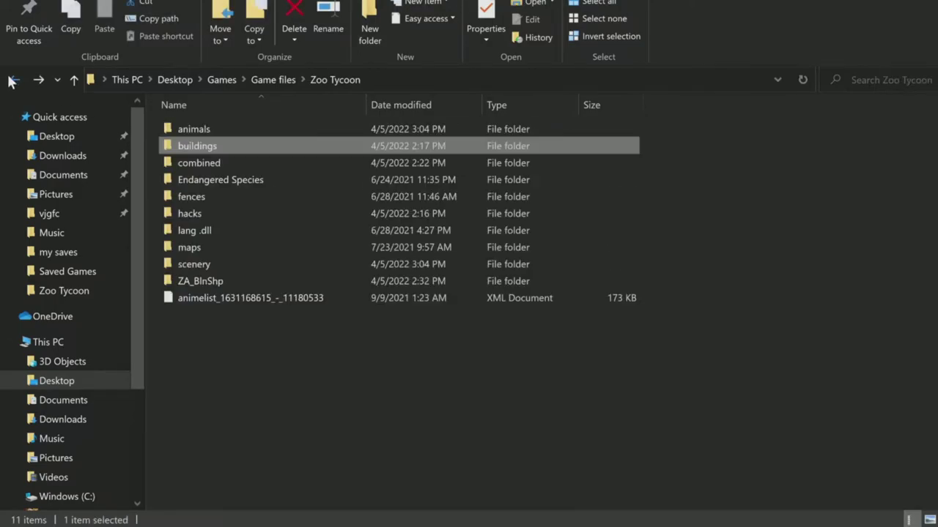
pyautogui.doubleClick(235, 182)
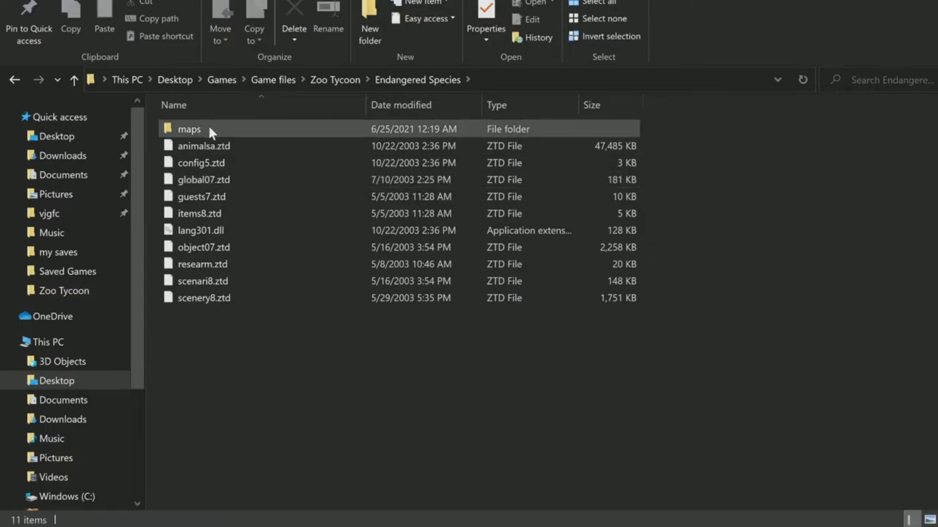
pyautogui.moveTo(209, 130)
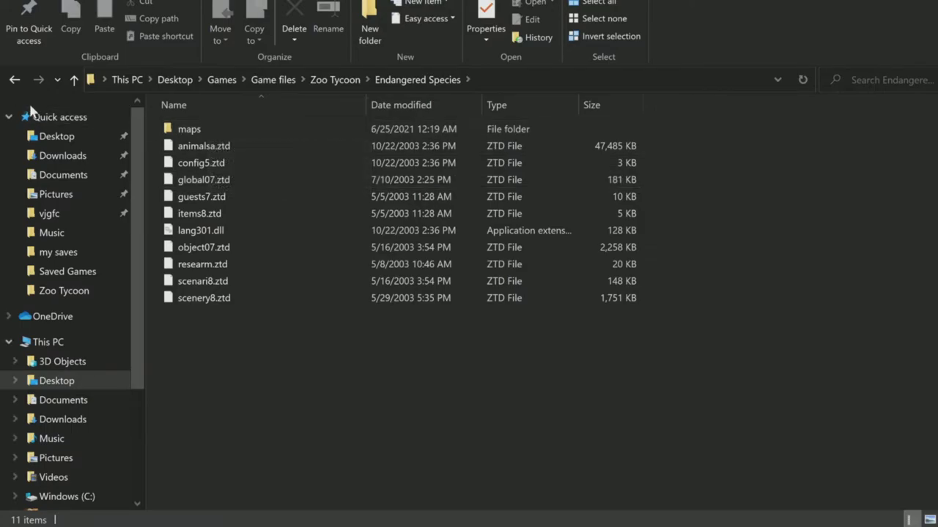
pyautogui.click(22, 83)
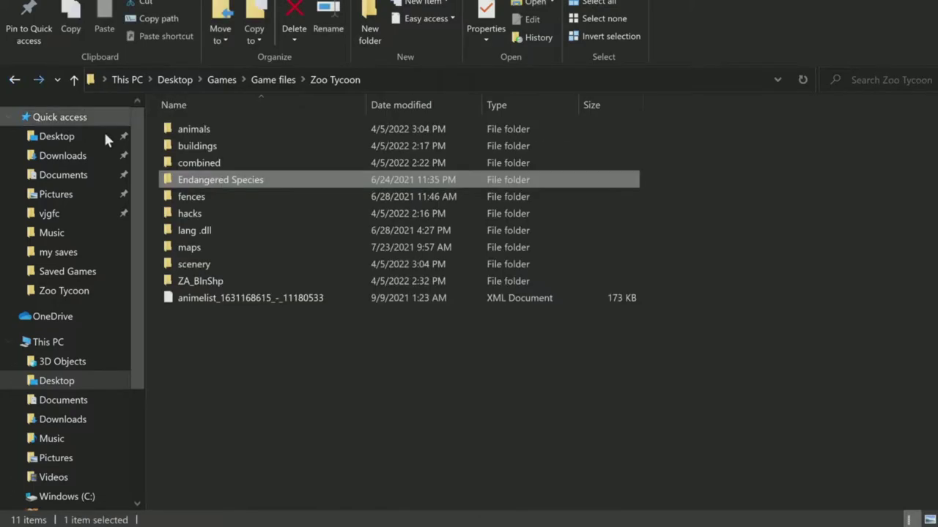
pyautogui.doubleClick(212, 198)
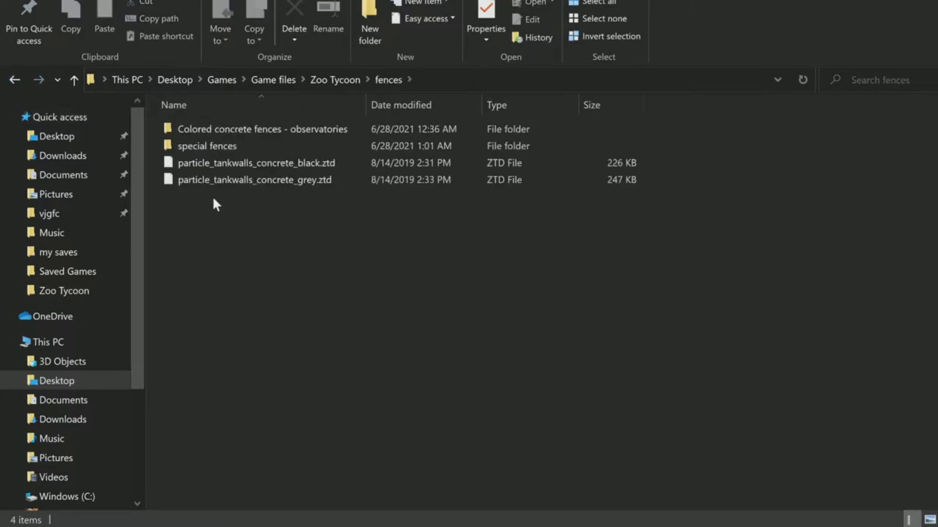
pyautogui.click(14, 79)
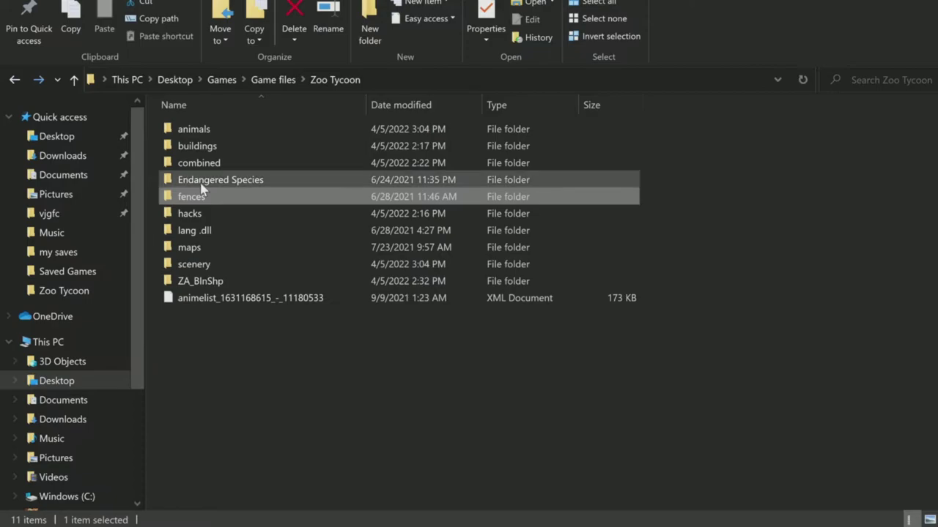
# Check the contents of the hacks, lang .dll, maps and scenery folders, and return to the Zoo Tycoon folder.
pyautogui.click(199, 218)
pyautogui.doubleClick(198, 220)
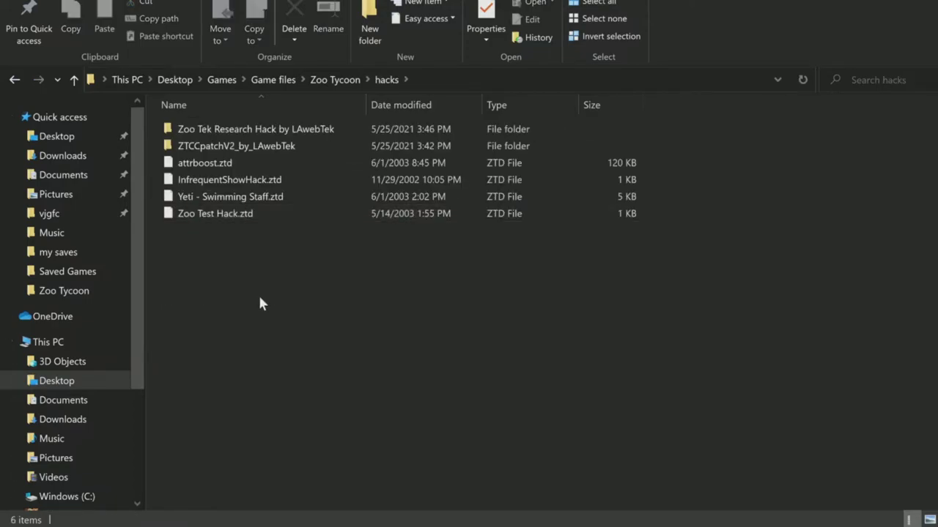
pyautogui.click(15, 79)
pyautogui.doubleClick(199, 227)
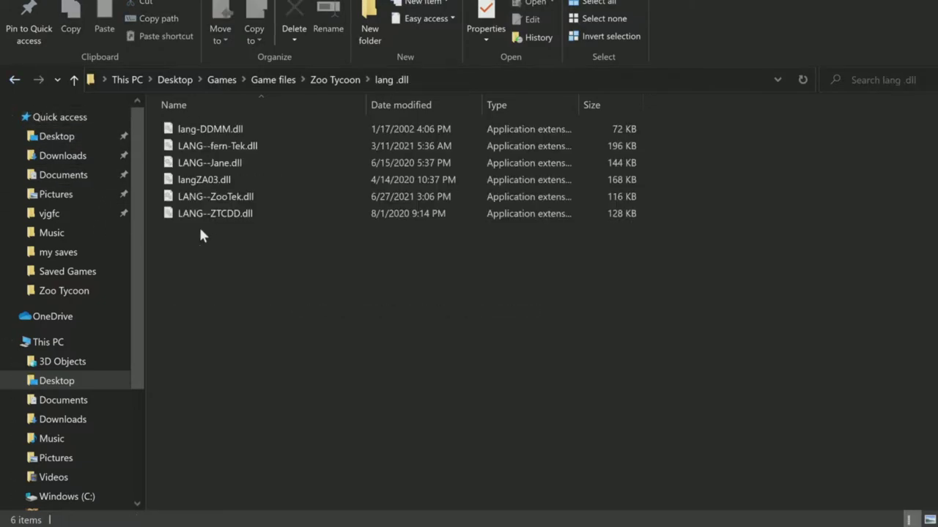
pyautogui.click(20, 79)
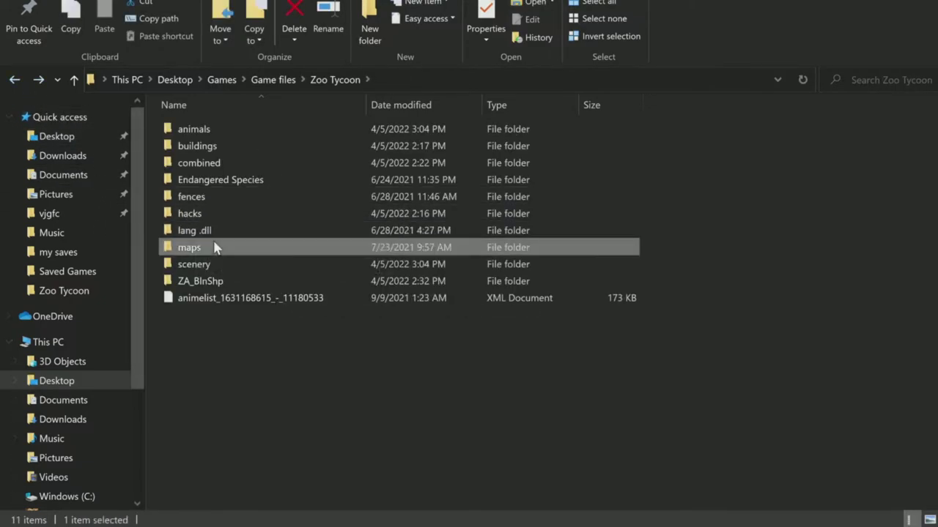
pyautogui.doubleClick(215, 246)
pyautogui.click(18, 82)
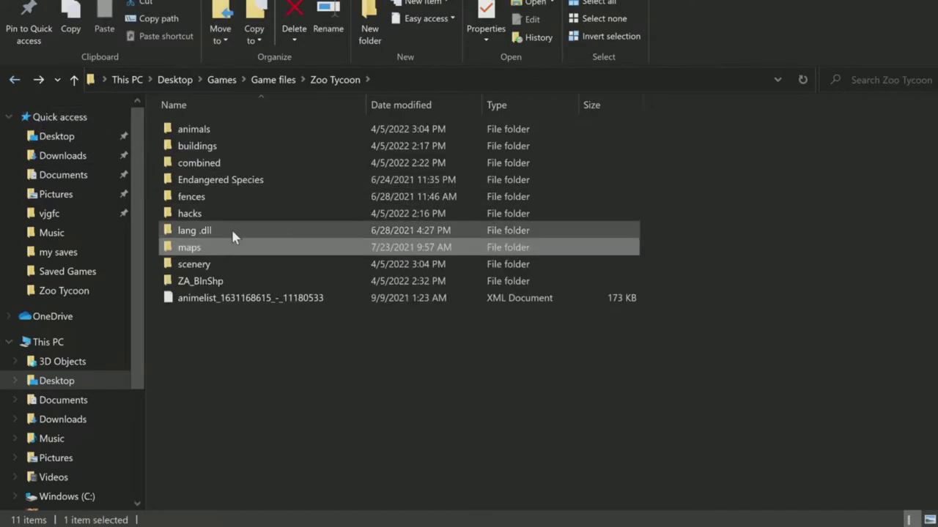
pyautogui.doubleClick(236, 264)
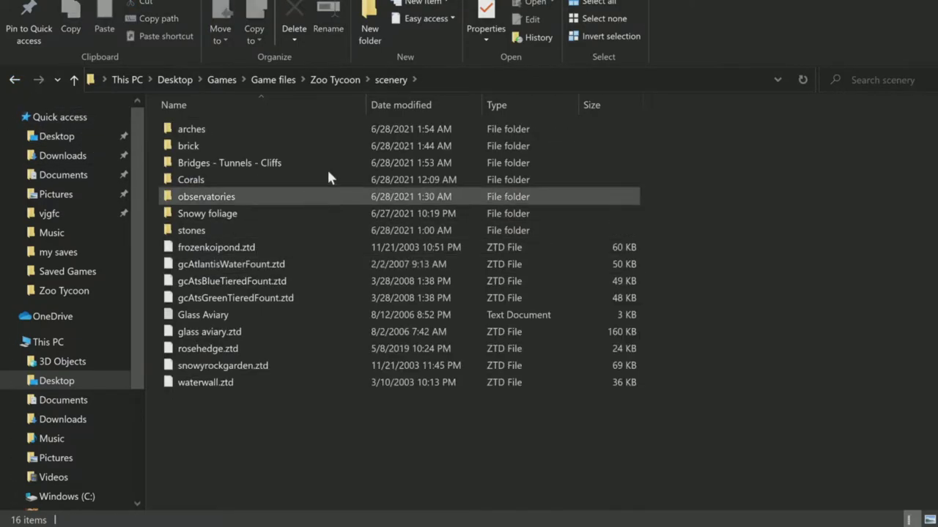
pyautogui.click(14, 79)
# Delete the langZA02 ZIP archive from the ZA_BlnShp folder.
pyautogui.doubleClick(223, 279)
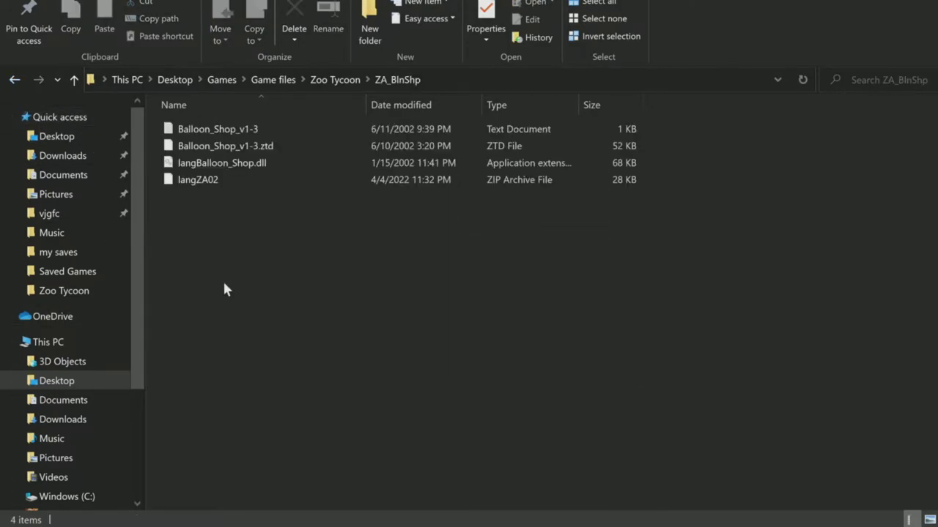
pyautogui.click(190, 185)
pyautogui.click(195, 235)
pyautogui.rightClick(192, 180)
pyautogui.click(215, 436)
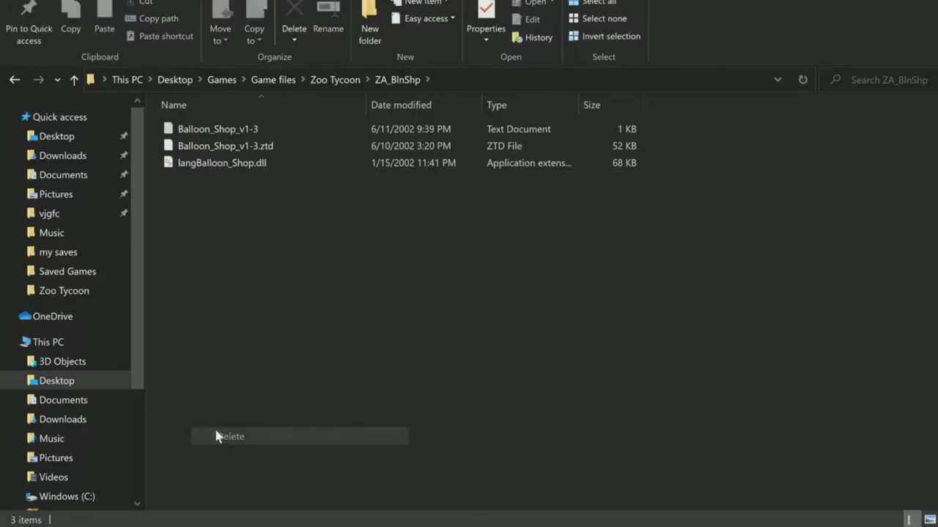
# Switch to the Zoo Tycoon installation folder under Microsoft Games and locate ChinstrapPenguinByHawkkeye.ztd among its files.
pyautogui.click(14, 82)
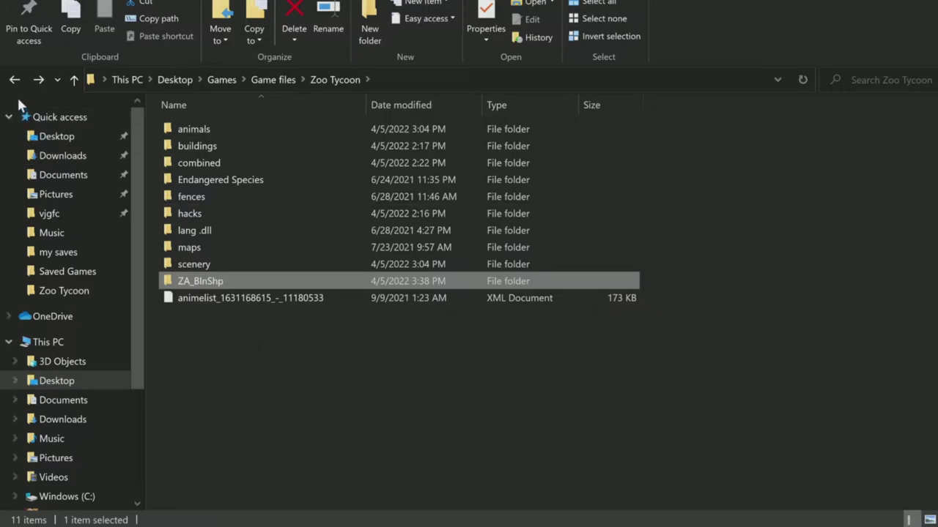
pyautogui.moveTo(1, 113)
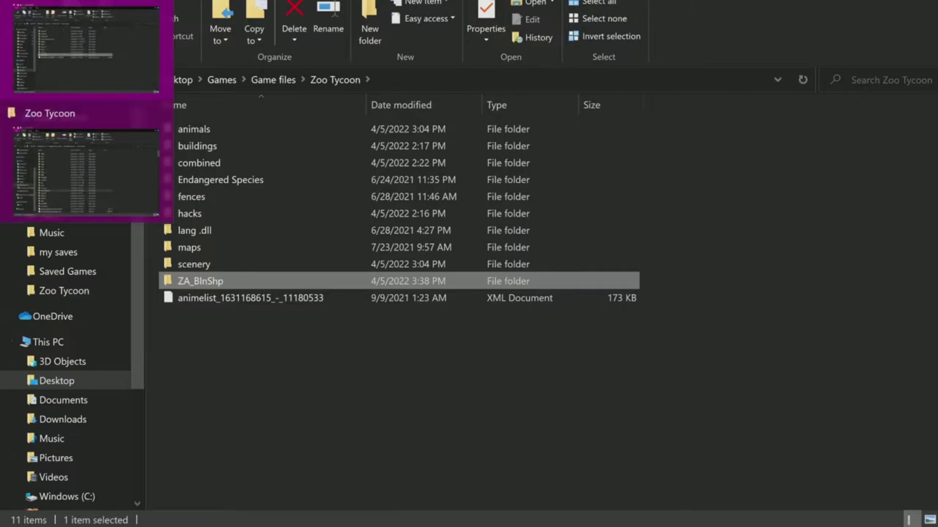
pyautogui.click(60, 132)
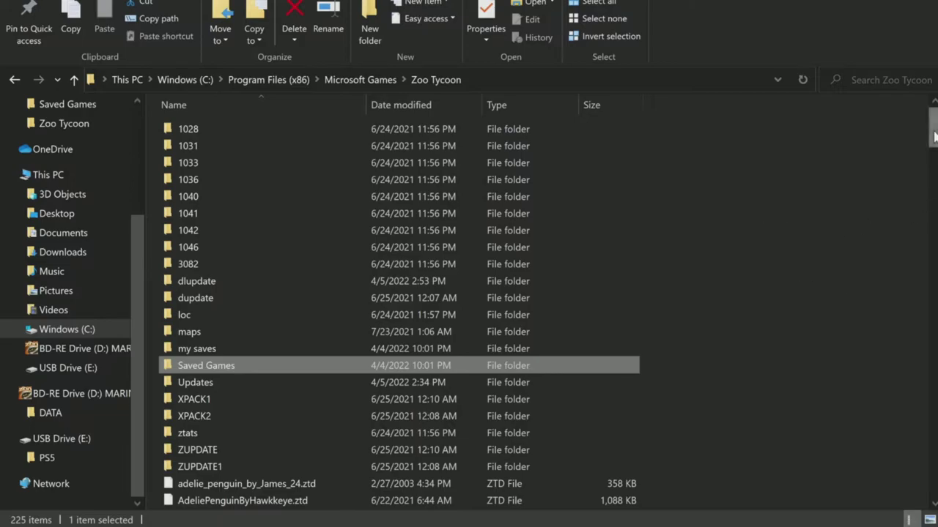
pyautogui.moveTo(933, 136); pyautogui.dragTo(537, 110)
pyautogui.scroll(-8, 593, 349)
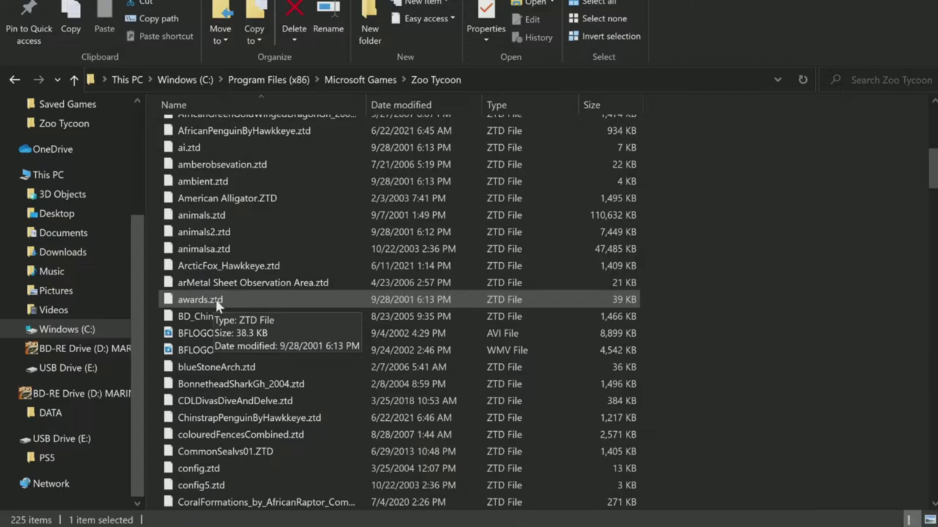
pyautogui.click(295, 424)
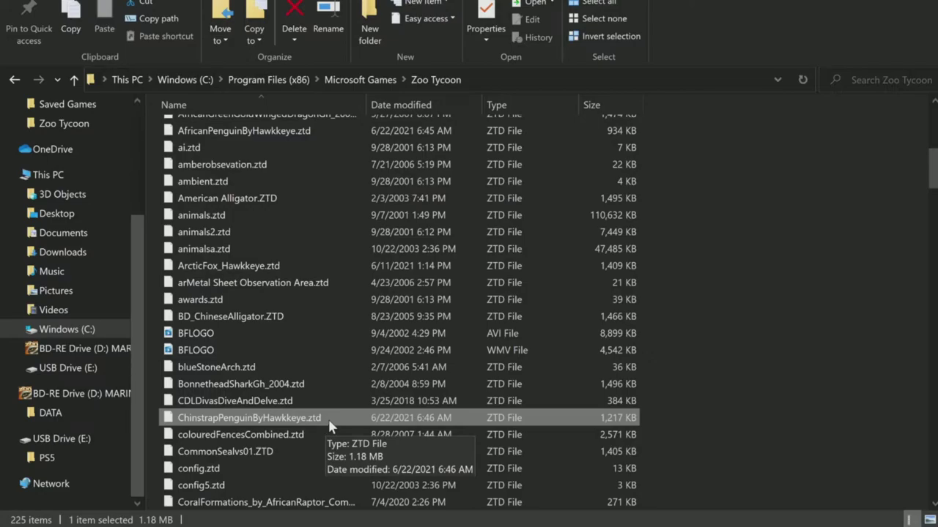
# Open the Updates folder of the installation and locate the Sloth Bear.ZTD and sun bear.ZTD files.
pyautogui.scroll(6, 328, 419)
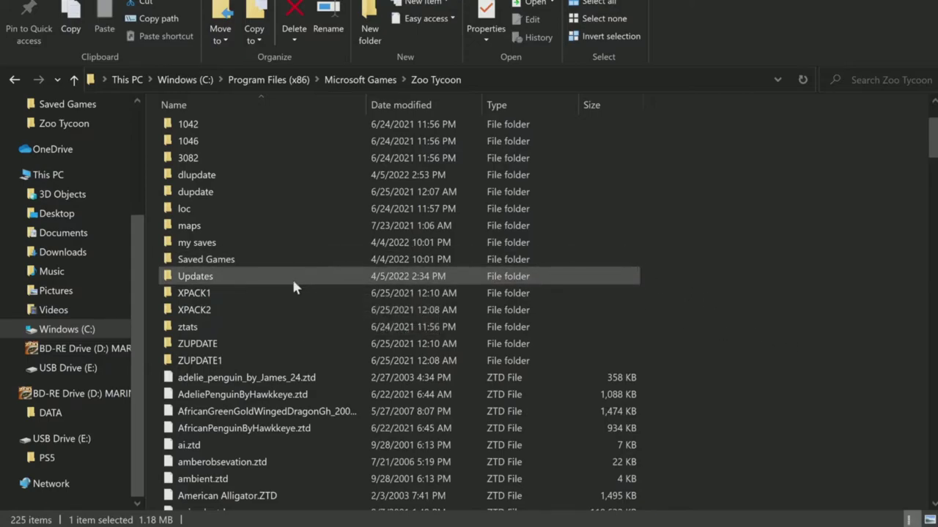
pyautogui.click(209, 278)
pyautogui.doubleClick(209, 278)
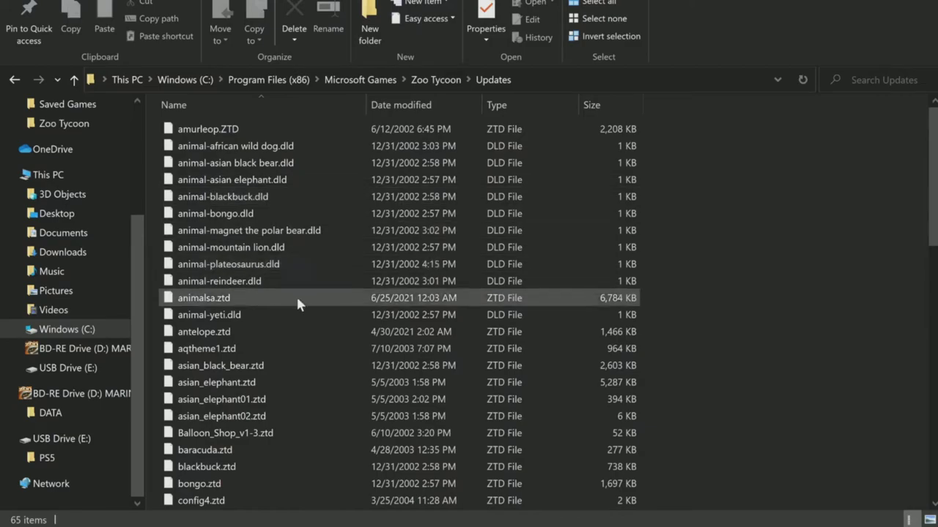
pyautogui.scroll(-4, 297, 299)
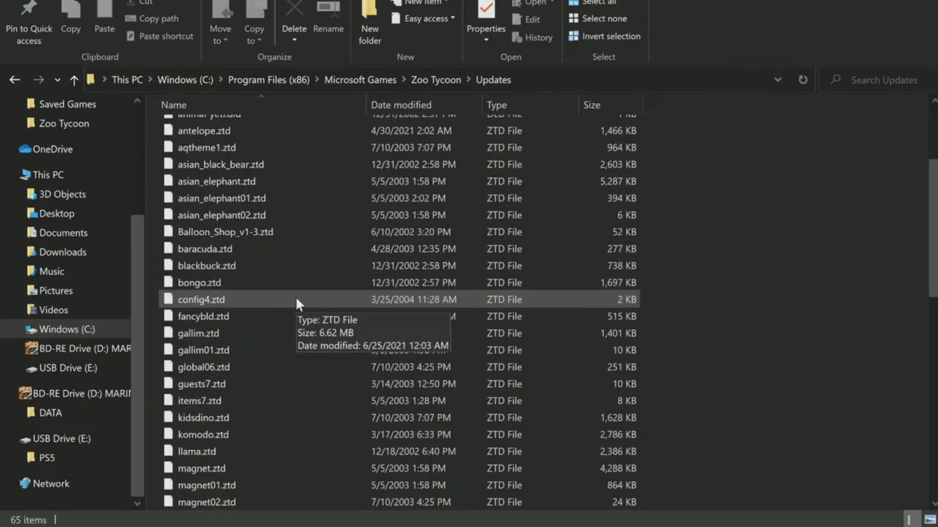
pyautogui.scroll(-4, 292, 351)
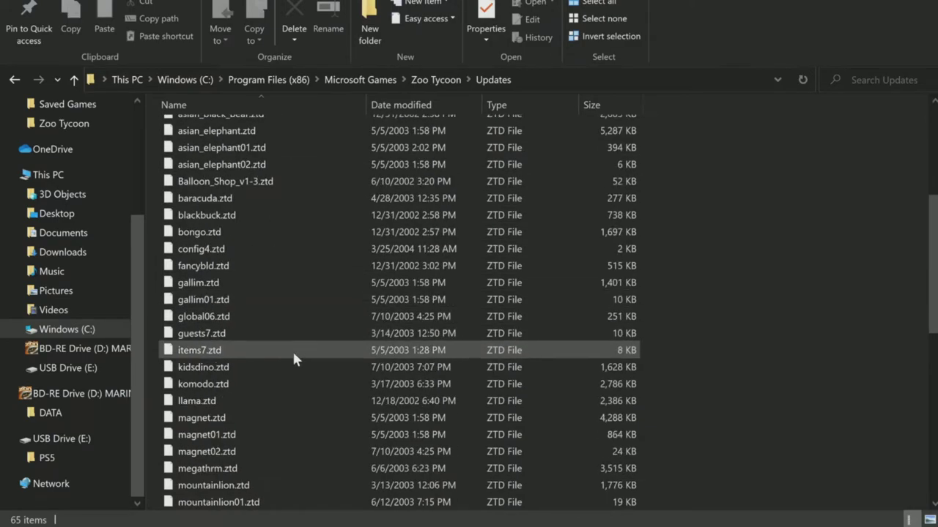
pyautogui.scroll(-4, 293, 370)
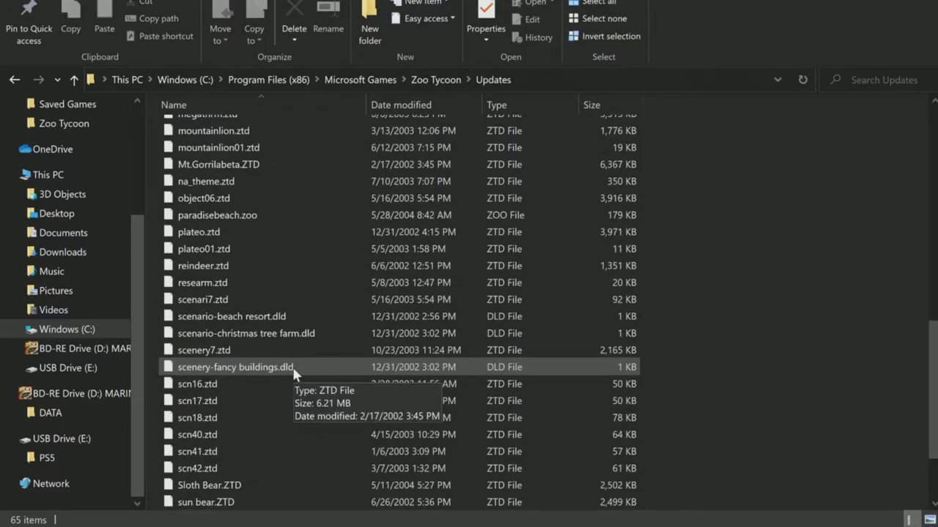
pyautogui.scroll(-2, 293, 370)
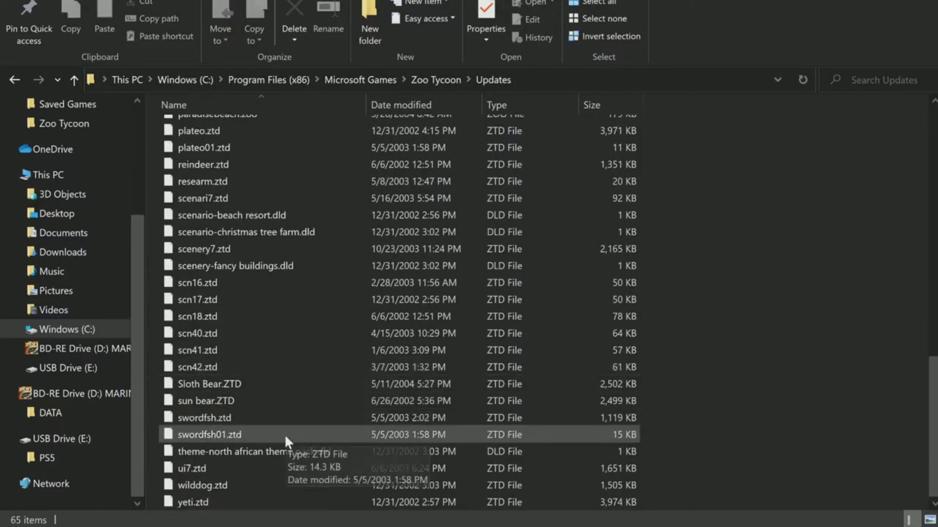
pyautogui.click(239, 387)
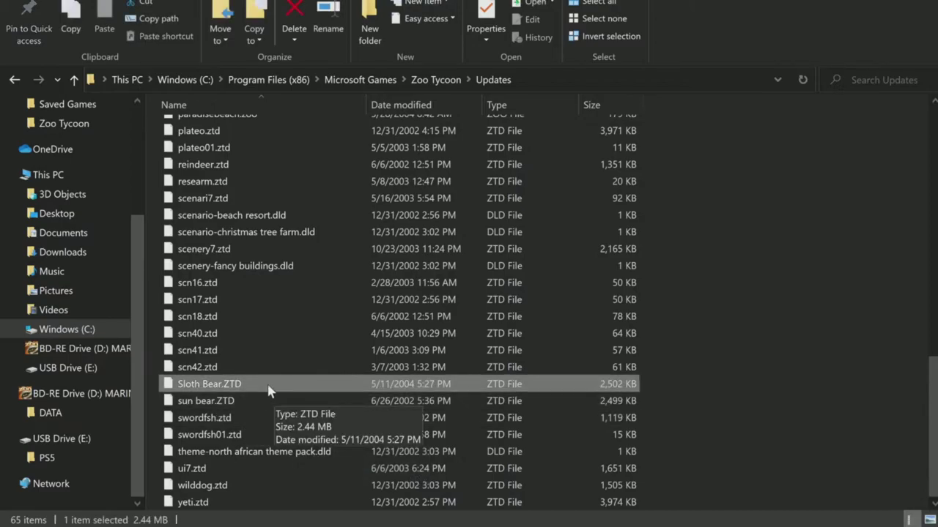
pyautogui.click(268, 405)
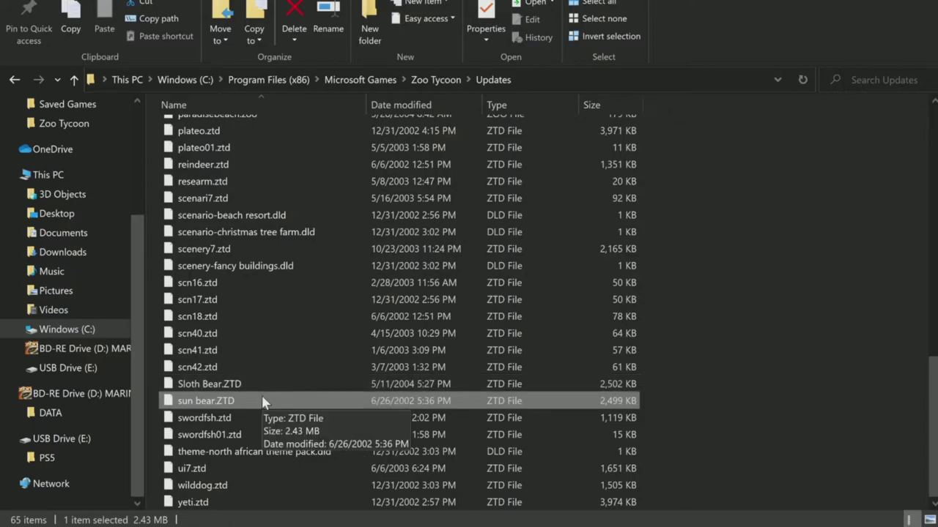
# Locate Balloon_Shop_v1-3.ztd in the Updates folder, and return to the Zoo Tycoon installation folder.
pyautogui.scroll(1, 265, 401)
pyautogui.scroll(2, 265, 400)
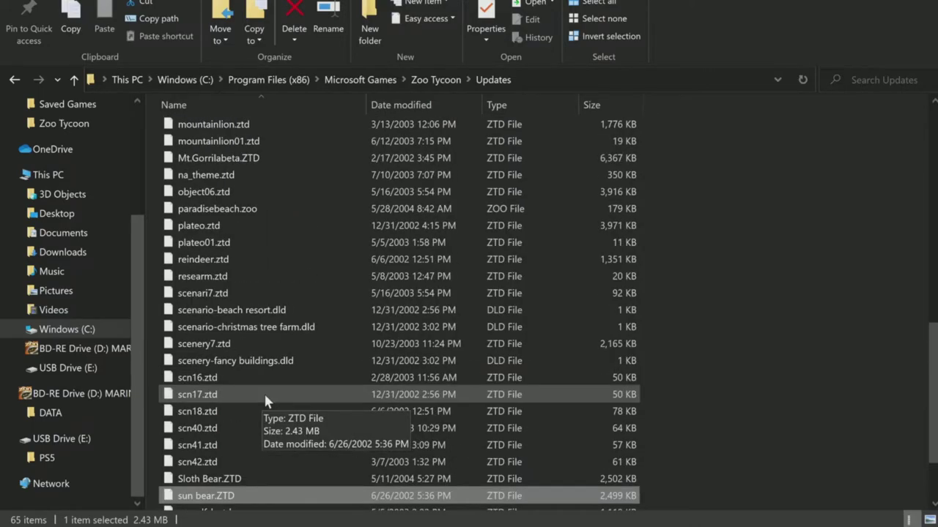
pyautogui.scroll(1, 256, 377)
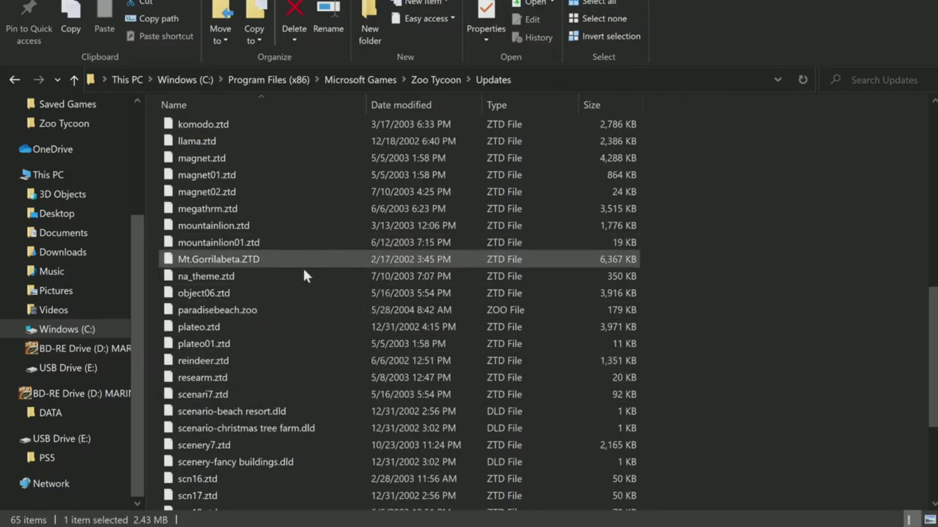
pyautogui.scroll(3, 302, 274)
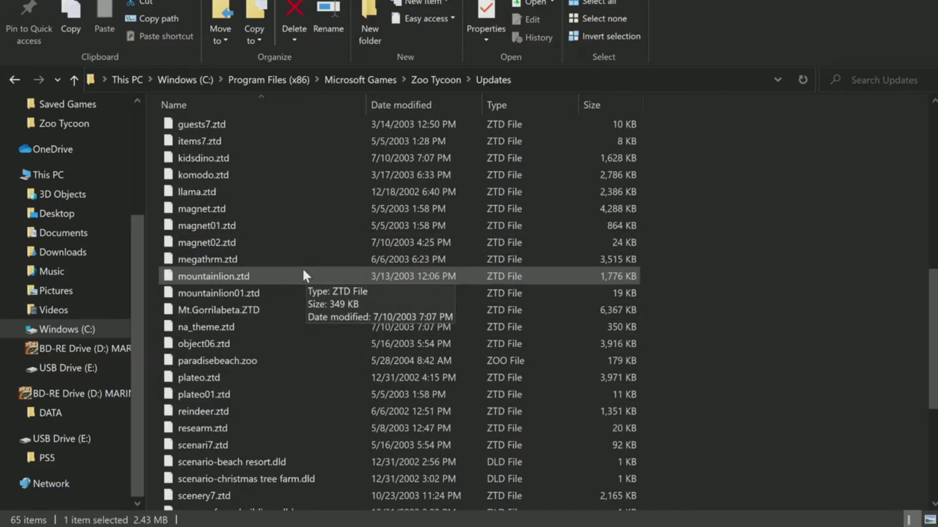
pyautogui.scroll(2, 296, 275)
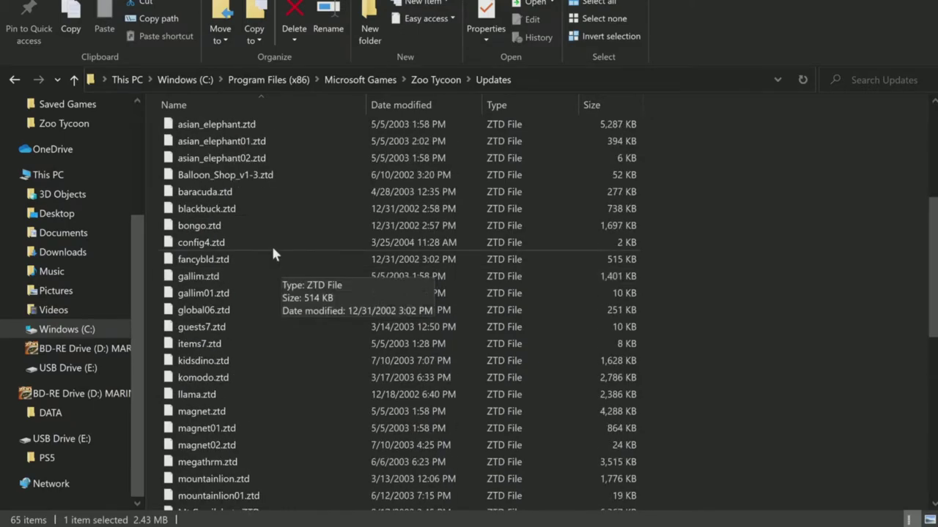
pyautogui.click(224, 174)
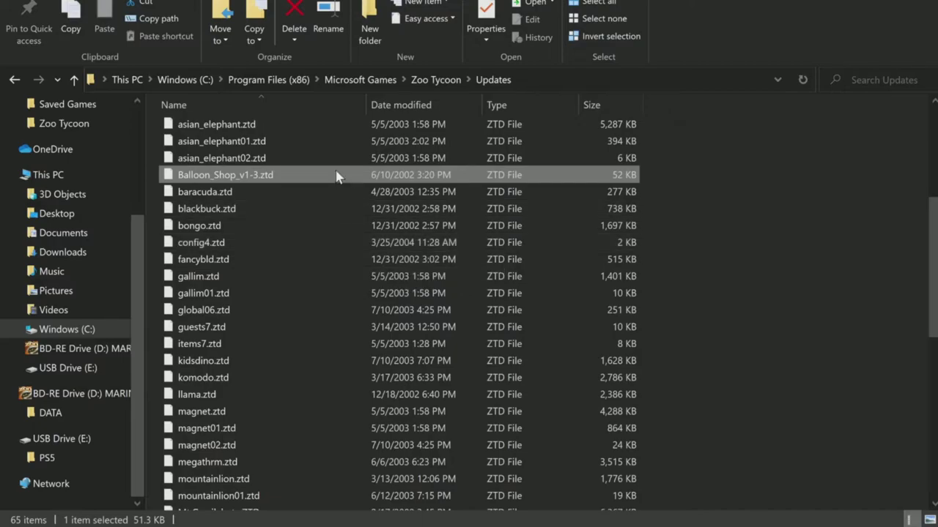
pyautogui.click(14, 79)
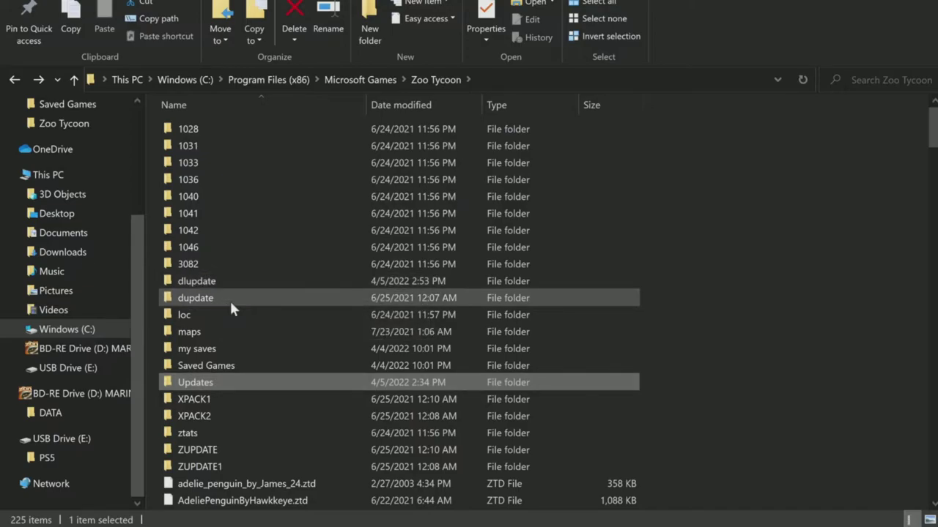
# Check the contents of the dlupdate folder and return to the Zoo Tycoon installation folder.
pyautogui.click(231, 300)
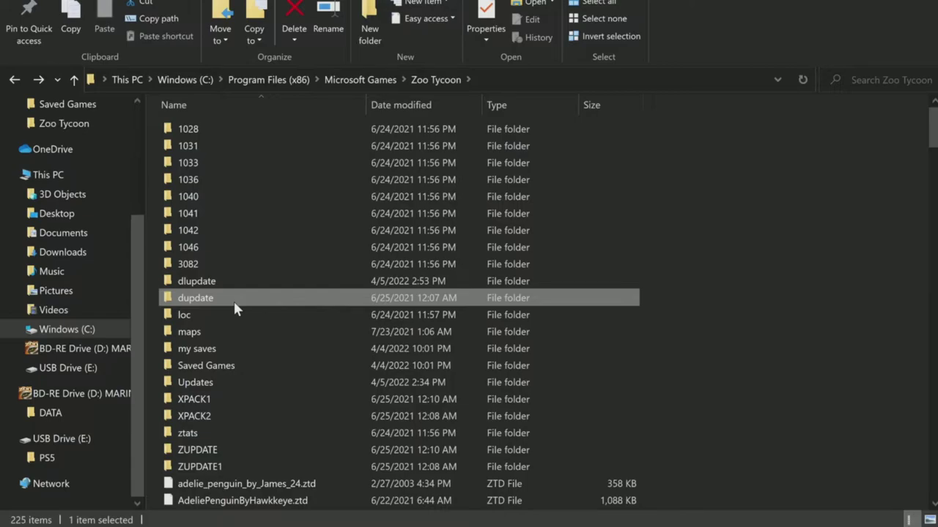
pyautogui.click(226, 285)
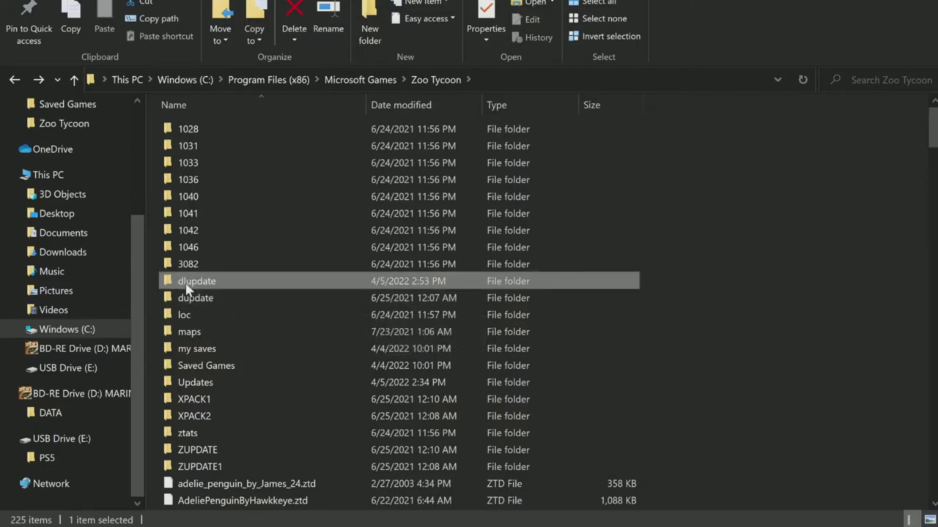
pyautogui.doubleClick(237, 286)
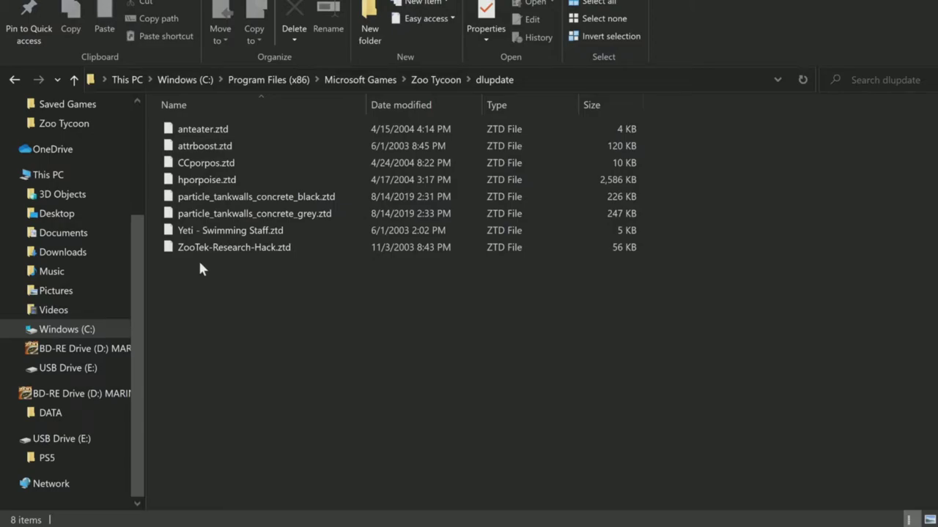
pyautogui.click(16, 80)
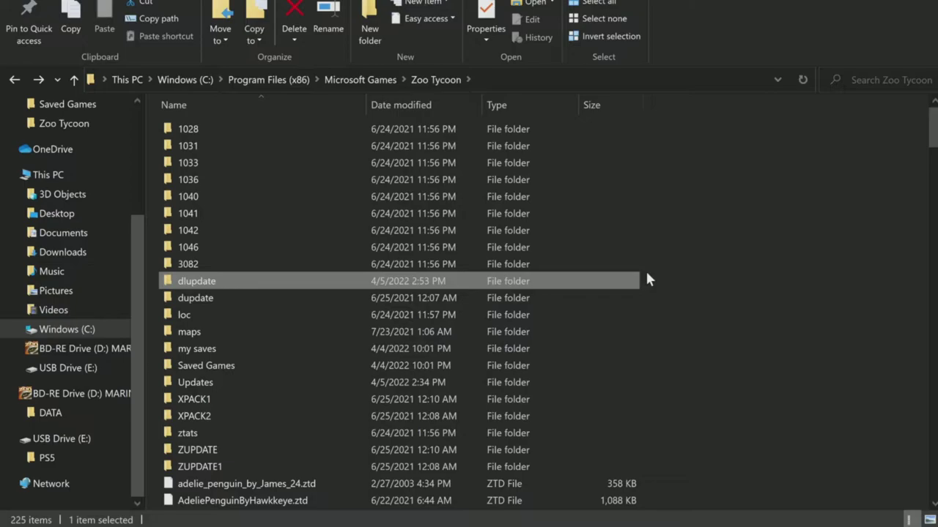
# Point out the dupdate and dlupdate folders, and switch back to the Zoo Tycoon mod collection folder under Game files.
pyautogui.click(759, 251)
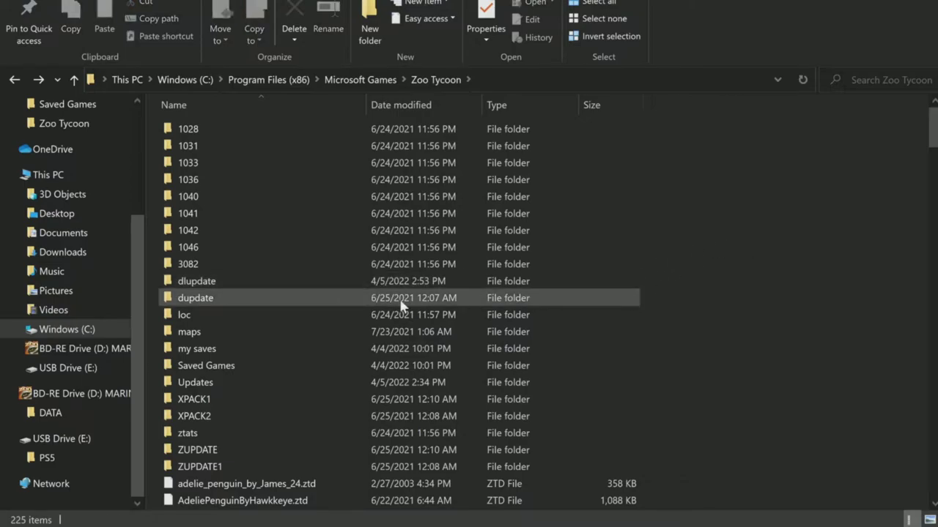
pyautogui.click(249, 279)
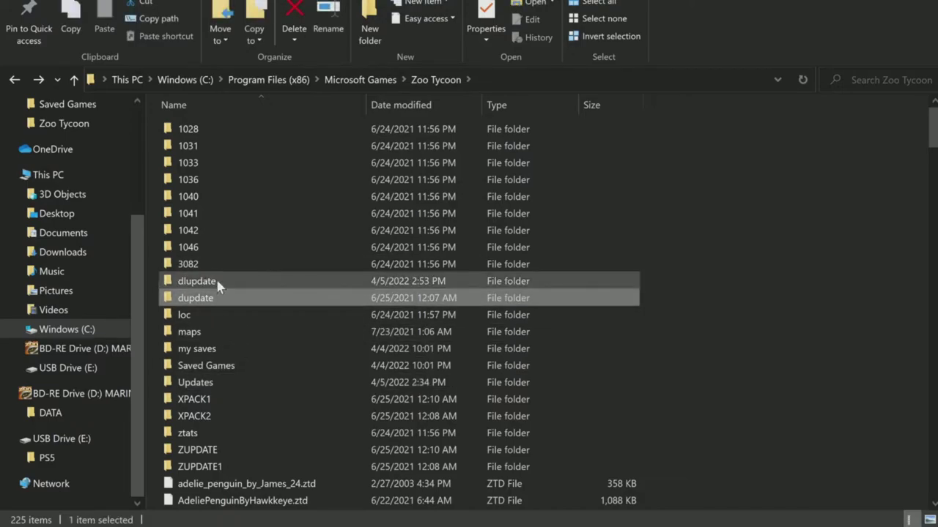
pyautogui.click(216, 298)
pyautogui.click(225, 282)
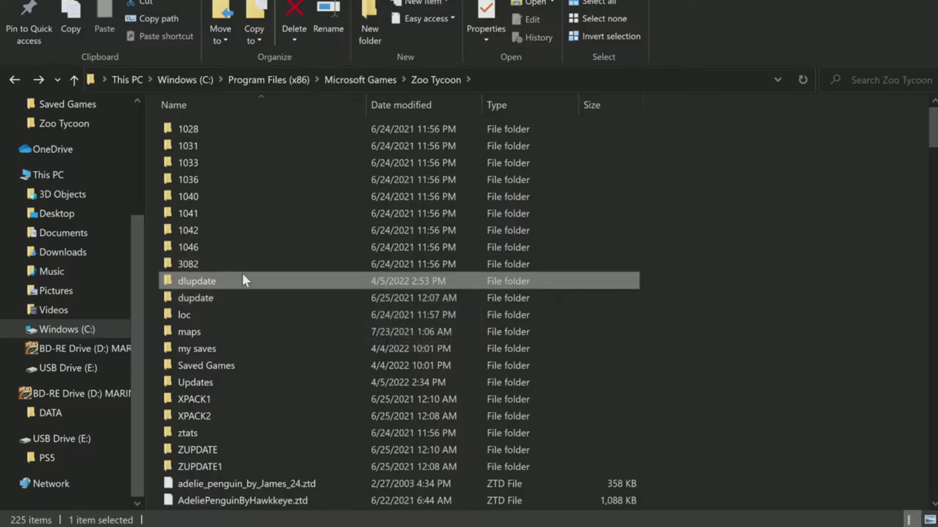
pyautogui.moveTo(244, 281)
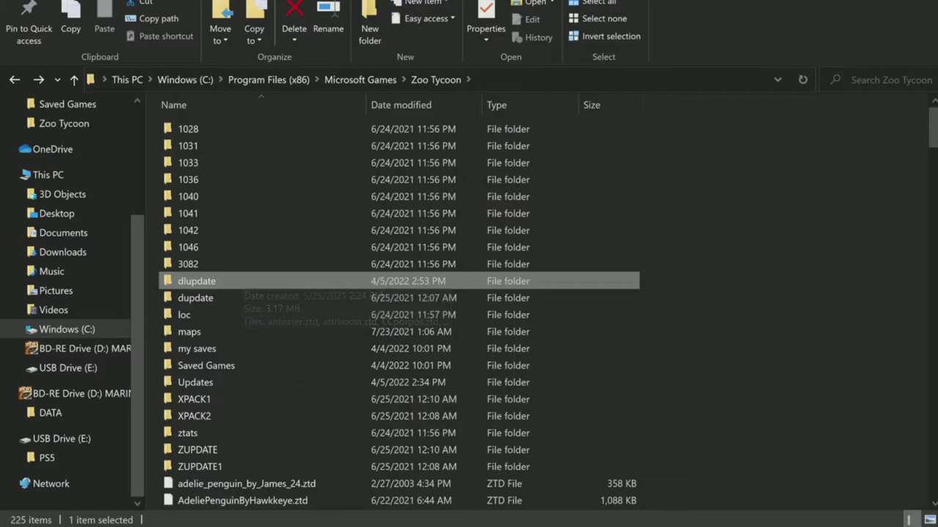
pyautogui.moveTo(0, 113)
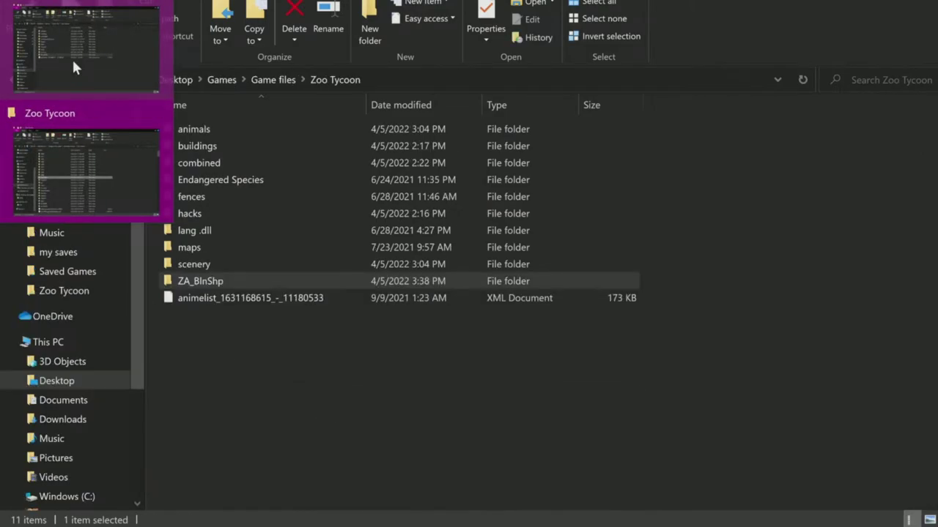
pyautogui.click(72, 57)
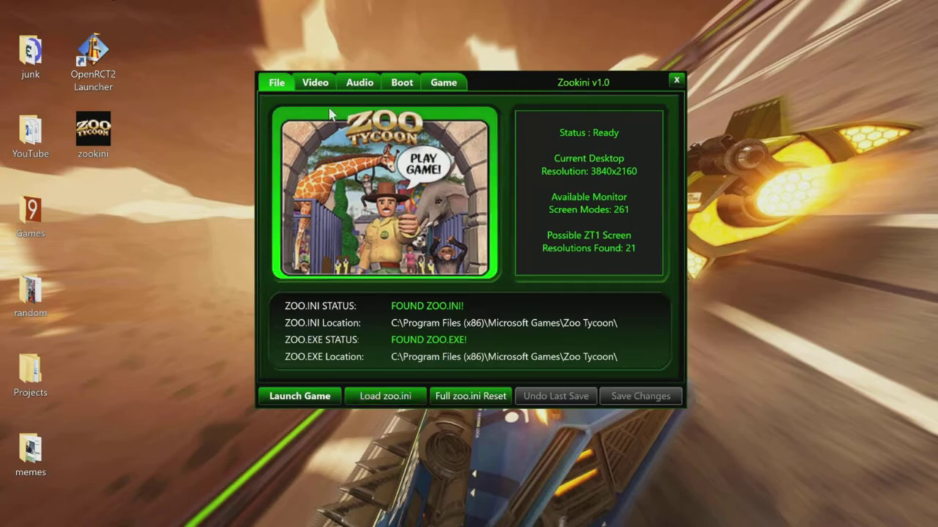
# In Zookini, examine the available screen resolutions and screen modes in the video settings.
pyautogui.click(324, 86)
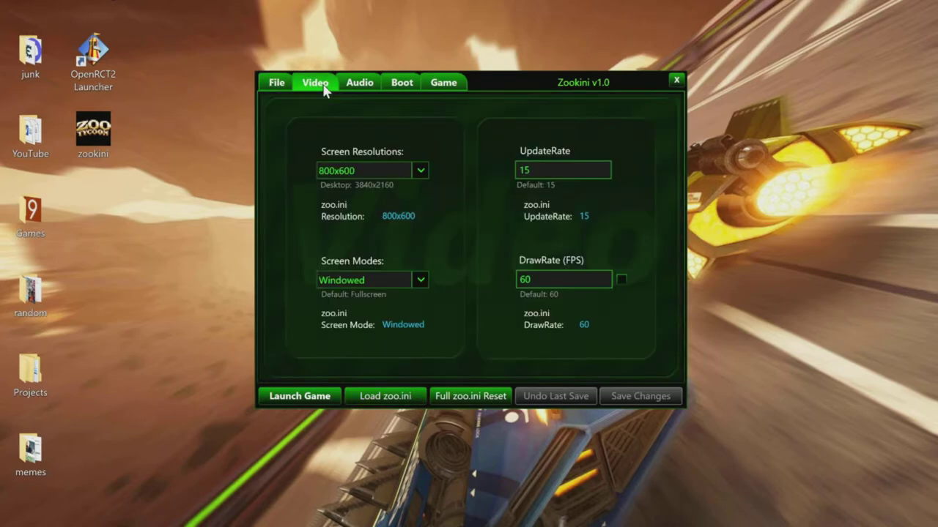
pyautogui.click(420, 171)
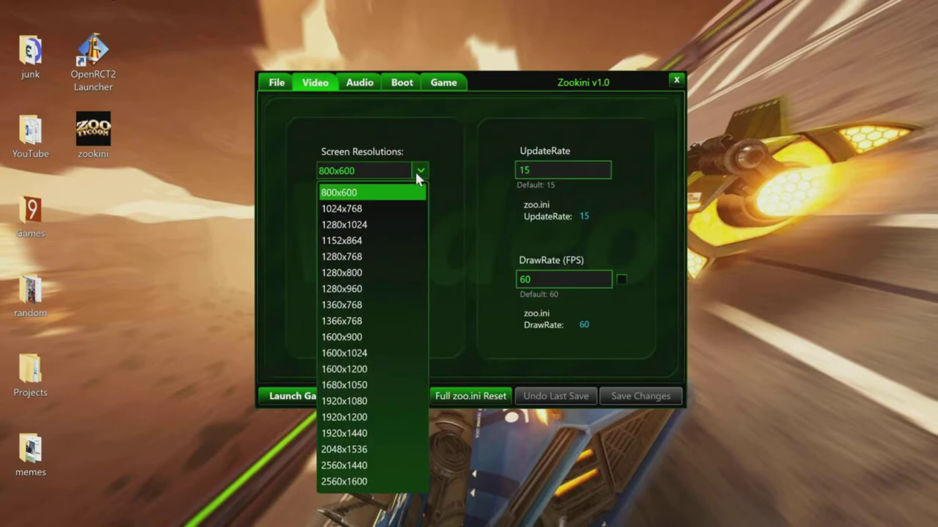
pyautogui.click(440, 318)
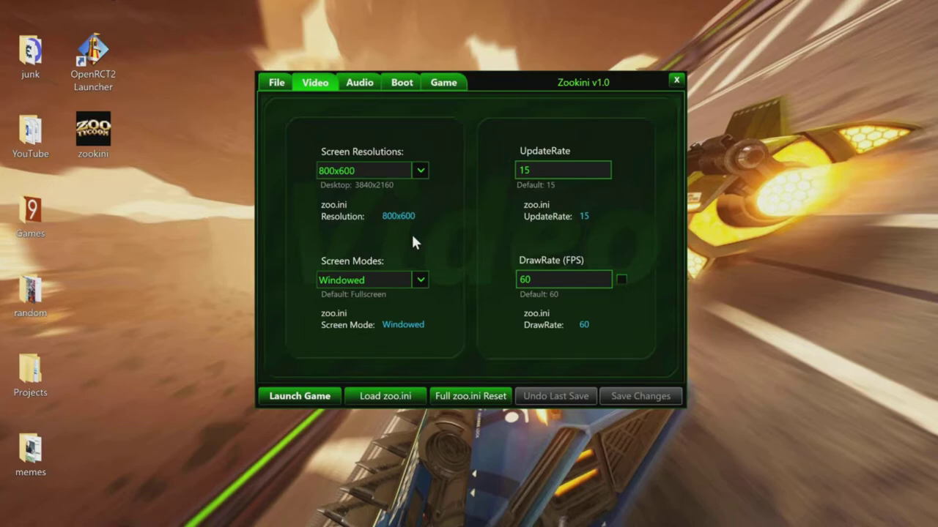
pyautogui.click(416, 174)
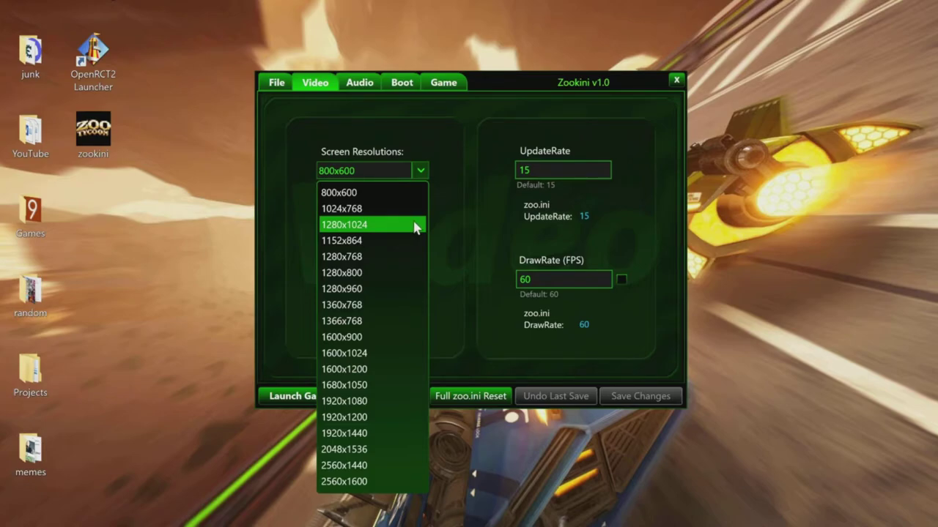
pyautogui.click(449, 228)
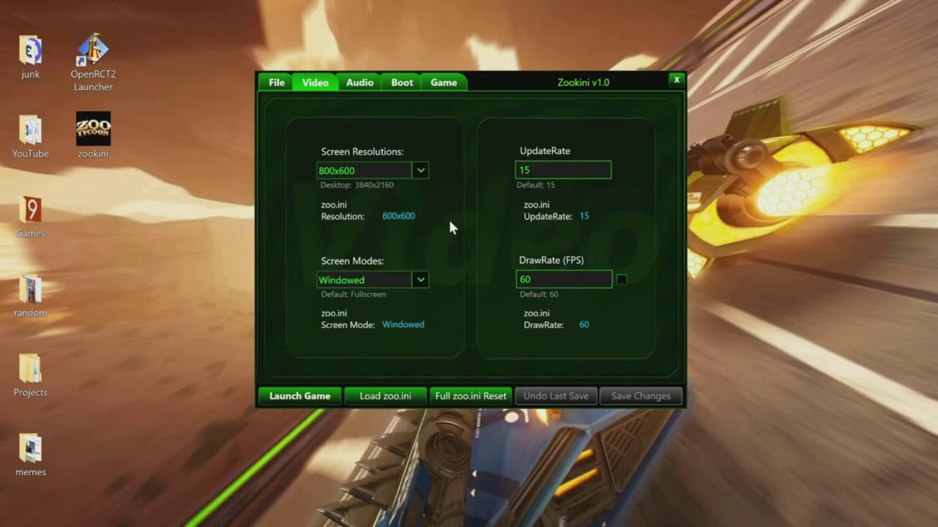
pyautogui.click(420, 280)
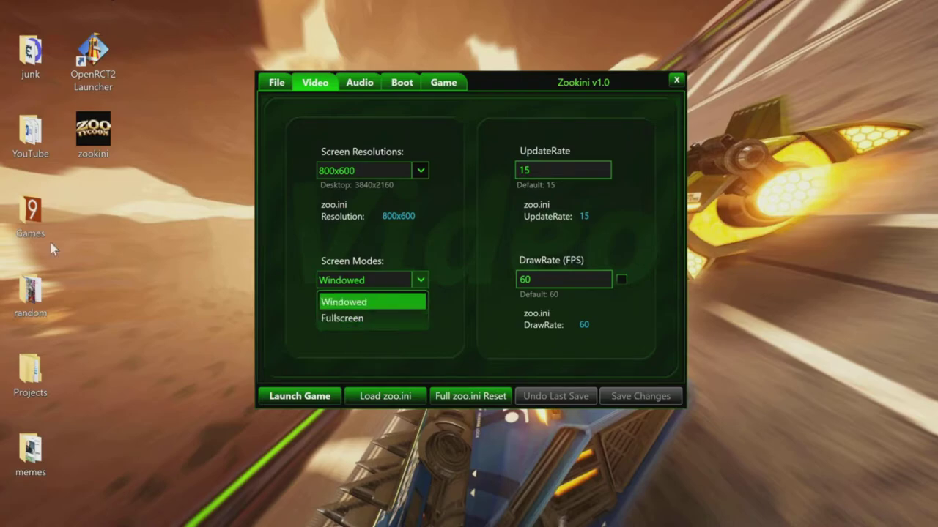
# Close the screen mode choices and examine the UpdateRate and DrawRate (FPS) video settings.
pyautogui.click(421, 280)
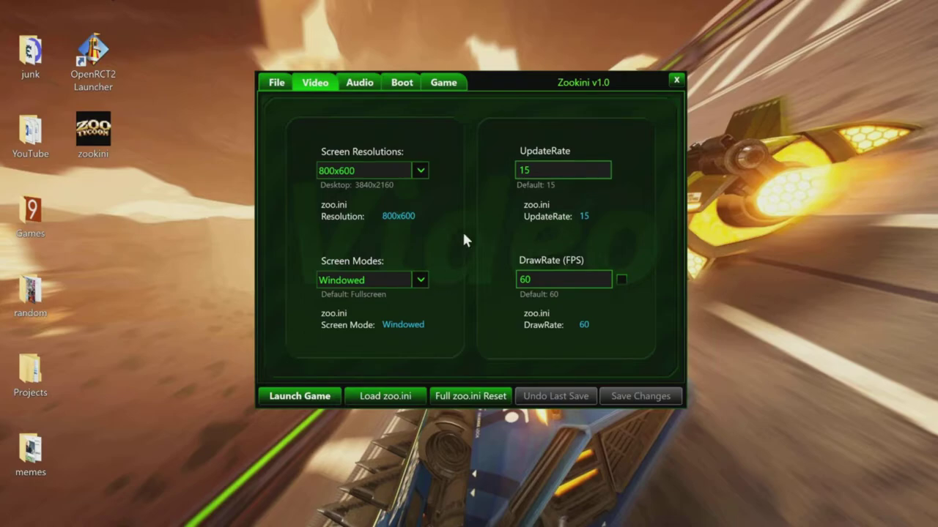
pyautogui.moveTo(581, 180)
pyautogui.moveTo(621, 279)
# Examine Zookini's audio settings, including the volume levels, the Play Menu Music choices and the menu music file.
pyautogui.click(374, 82)
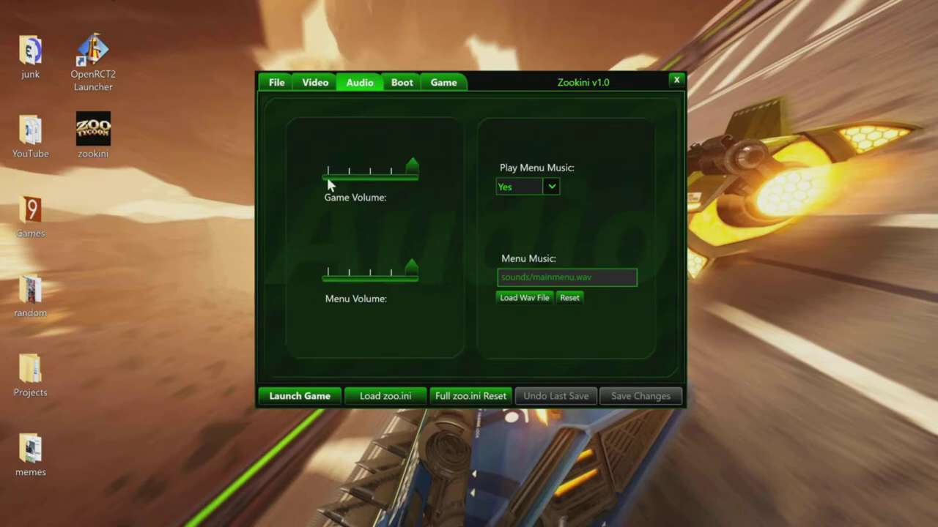
pyautogui.click(552, 188)
pyautogui.click(552, 189)
pyautogui.moveTo(605, 282)
# Examine Zookini's boot settings, including the resource paths and the Play Movie 1 and Play Movie 2 choices.
pyautogui.click(400, 85)
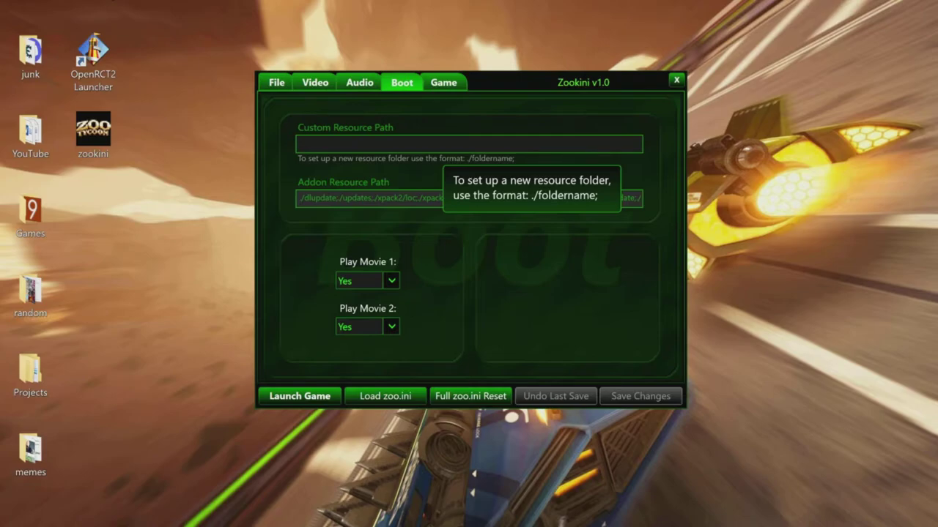
pyautogui.click(391, 281)
pyautogui.click(396, 278)
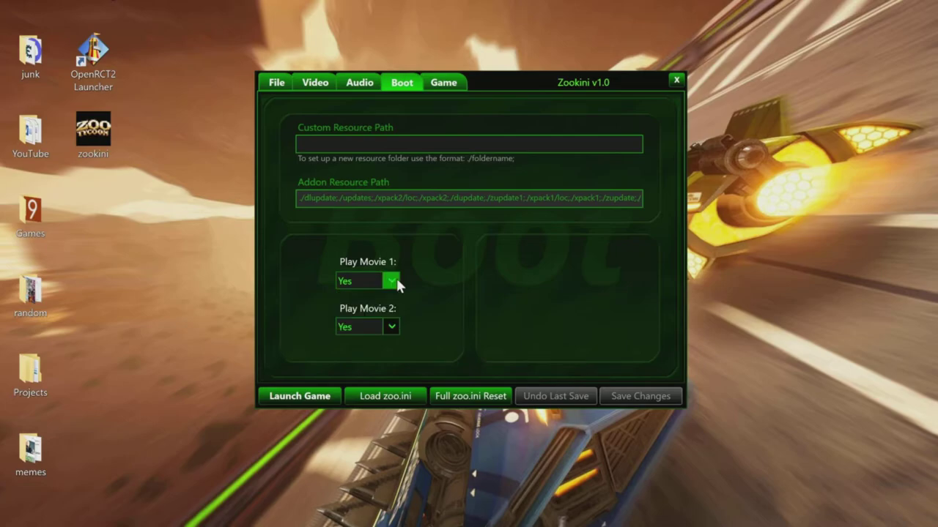
pyautogui.click(385, 327)
pyautogui.click(386, 327)
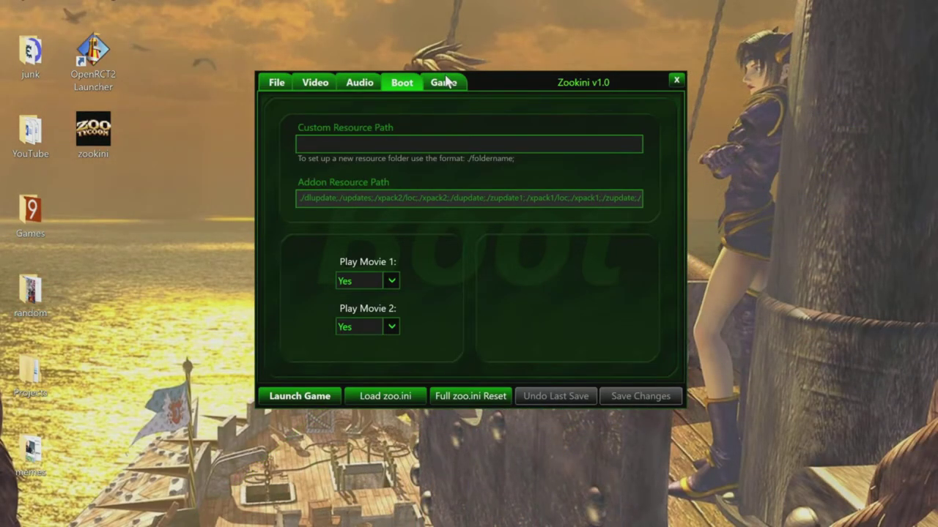
# Review the guest and cash settings, and locate zoo.ini in the Microsoft Games\Zoo Tycoon folder without loading it.
pyautogui.click(445, 82)
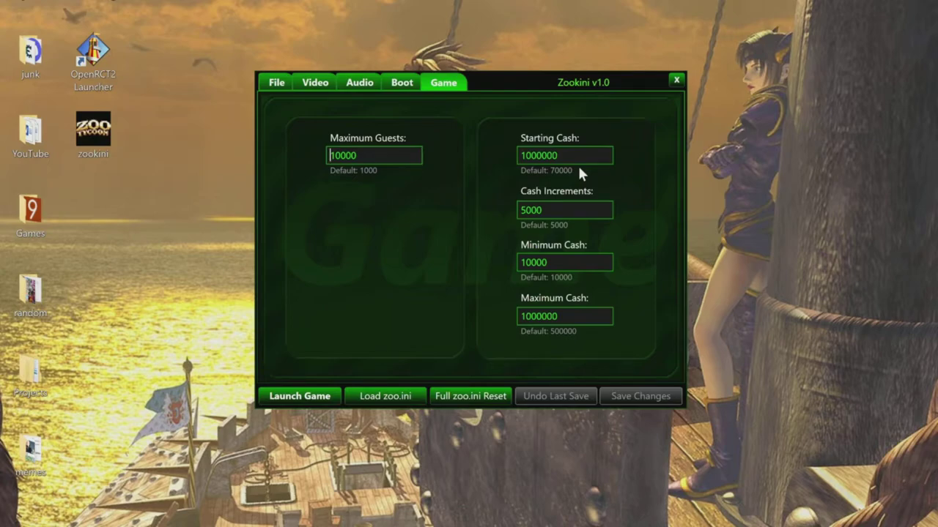
pyautogui.click(402, 402)
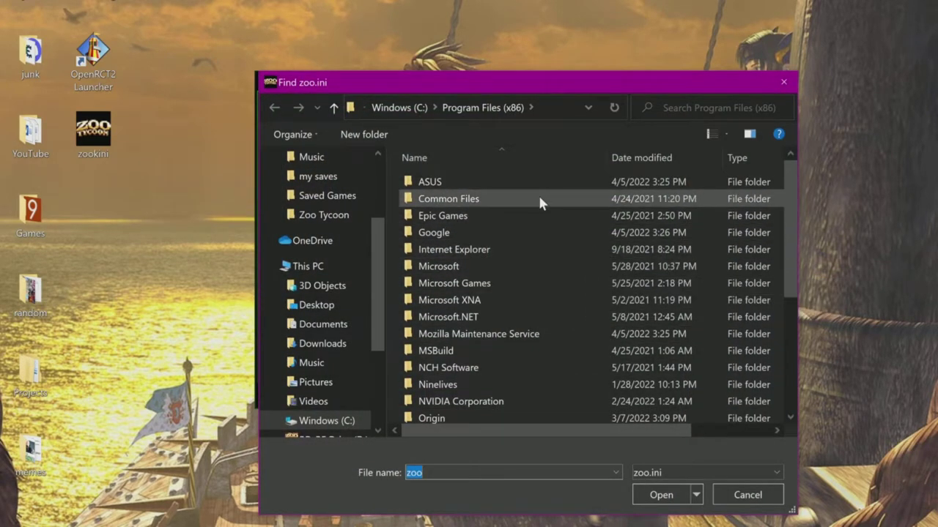
pyautogui.doubleClick(516, 282)
pyautogui.doubleClick(457, 188)
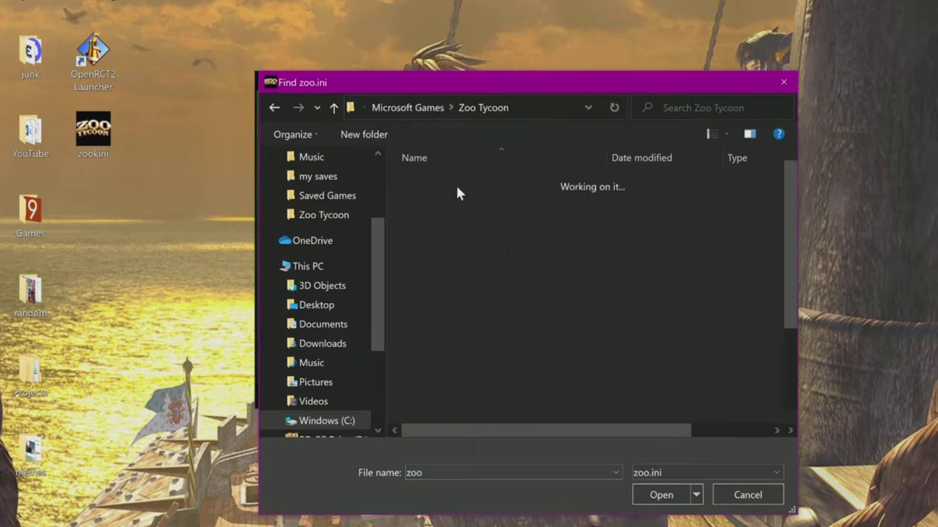
pyautogui.scroll(-3, 489, 233)
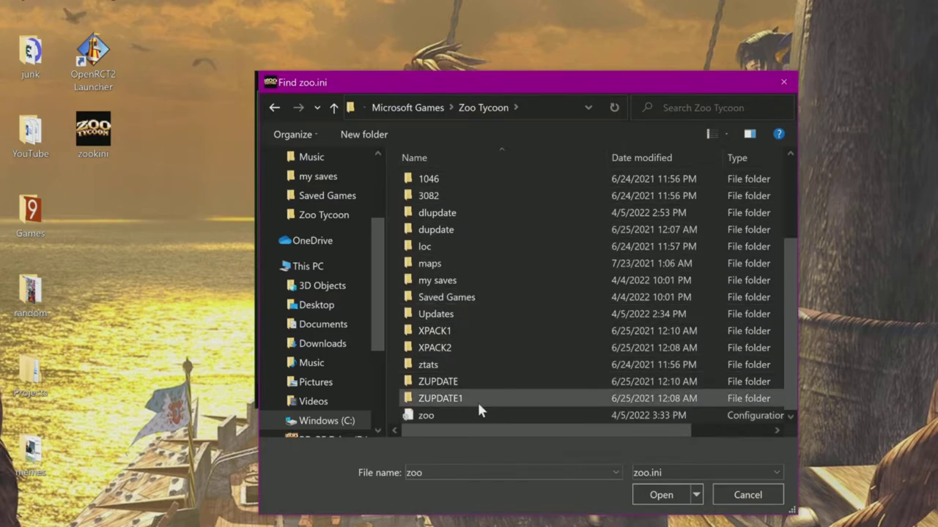
pyautogui.click(785, 81)
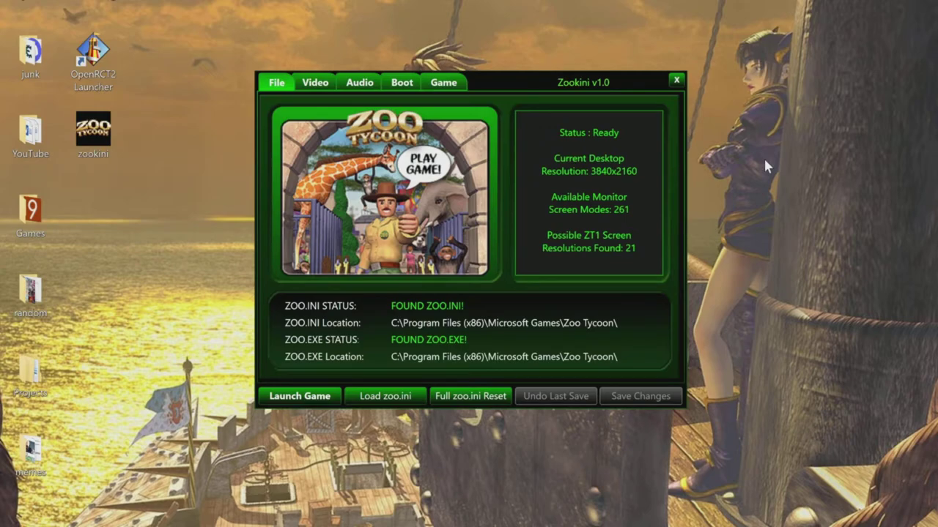
# Return to Zookini's guest and cash limits, and point out the option for loading zoo.ini.
pyautogui.click(450, 84)
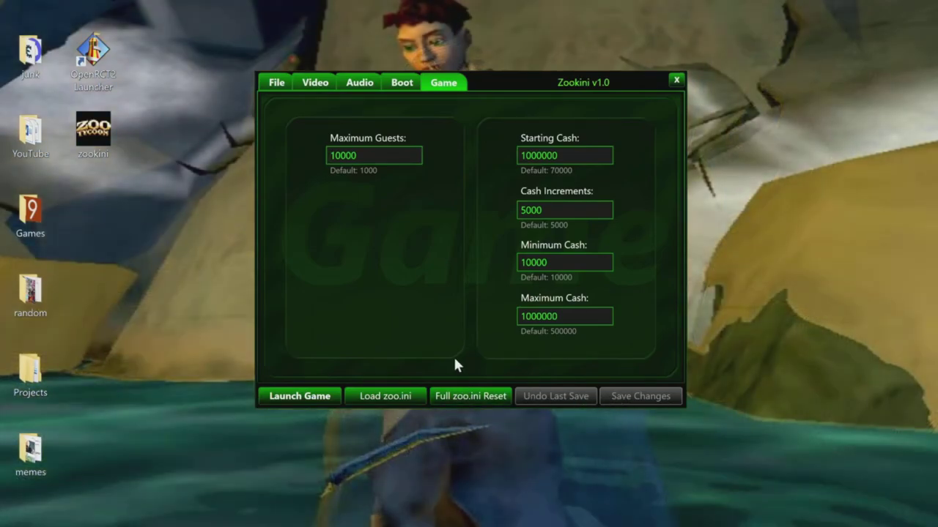
pyautogui.click(421, 397)
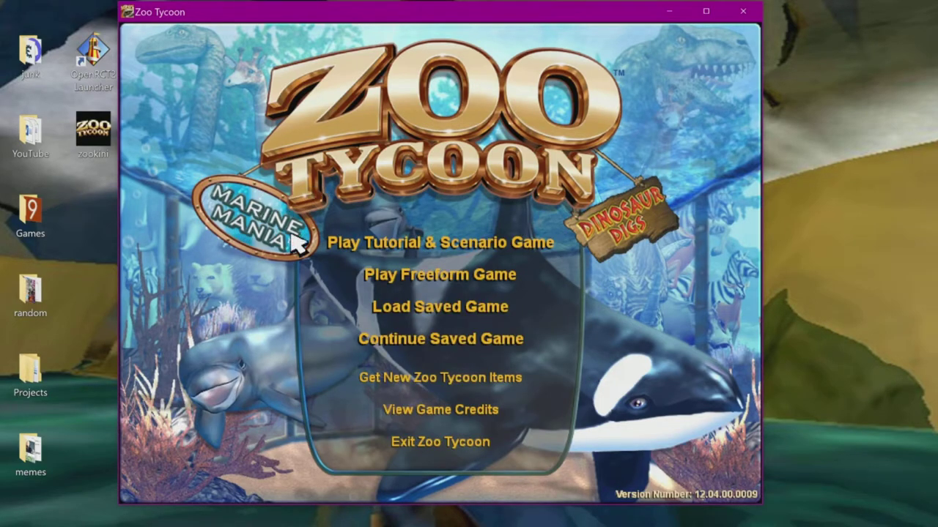
# In Zoo Tycoon, start loading a saved game and browse to the my saves folder inside the Zoo Tycoon installation folder.
pyautogui.click(440, 307)
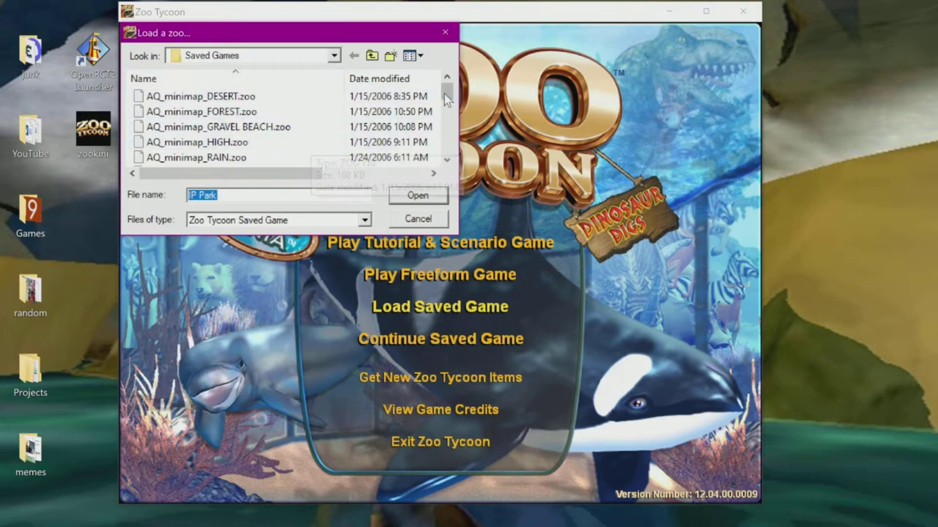
pyautogui.moveTo(447, 161); pyautogui.dragTo(446, 90)
pyautogui.click(338, 62)
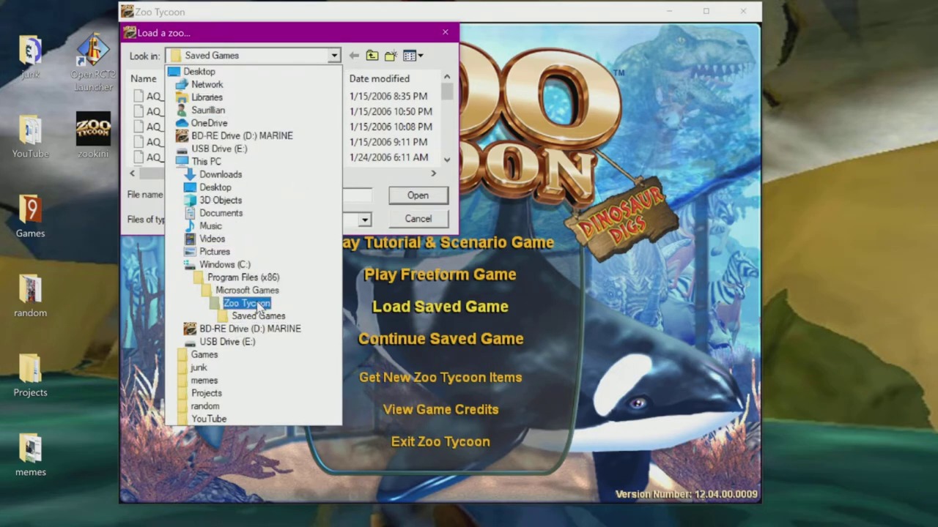
pyautogui.click(249, 303)
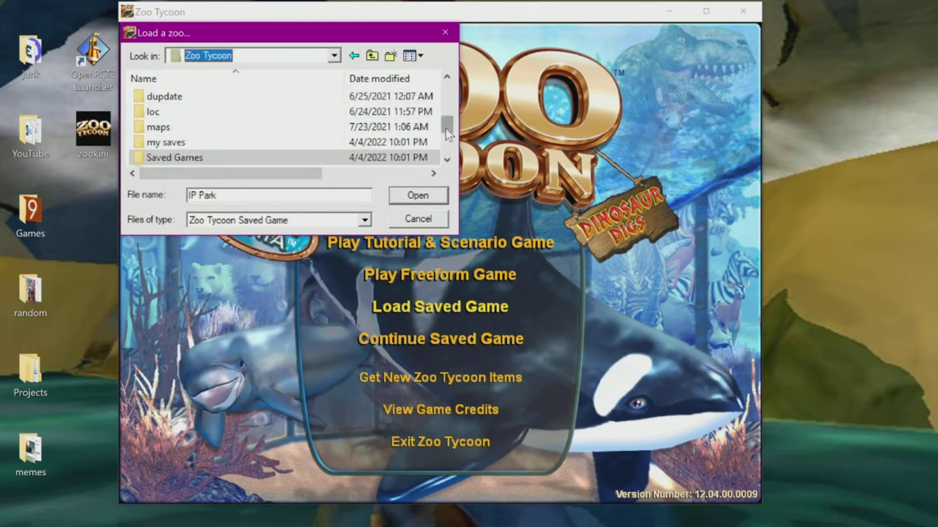
pyautogui.click(206, 143)
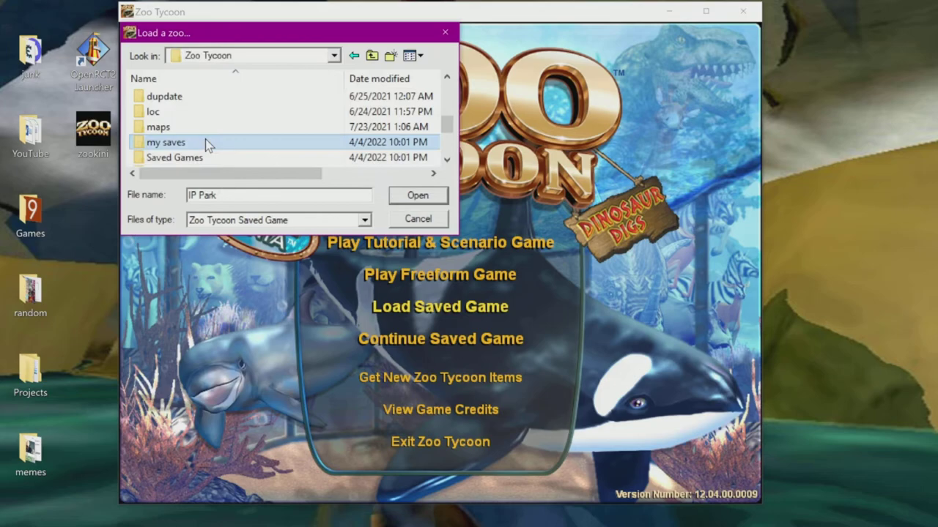
pyautogui.doubleClick(206, 142)
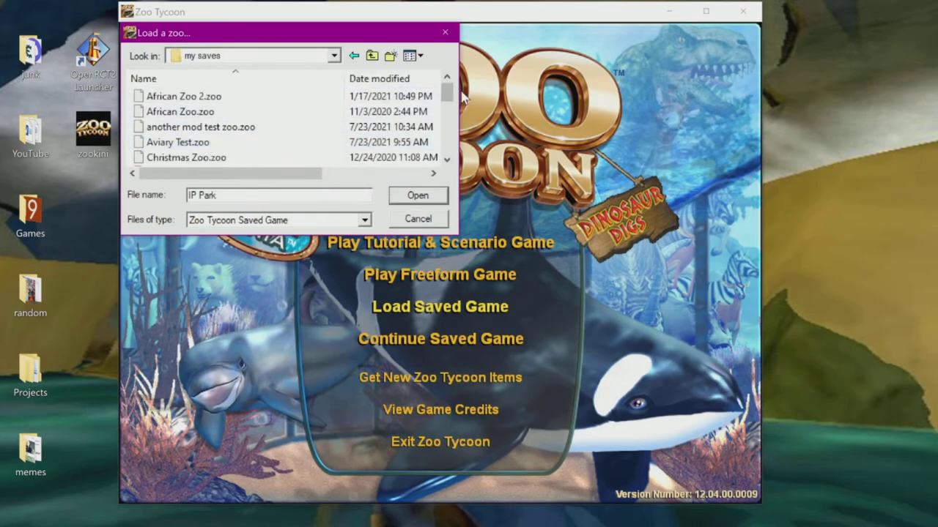